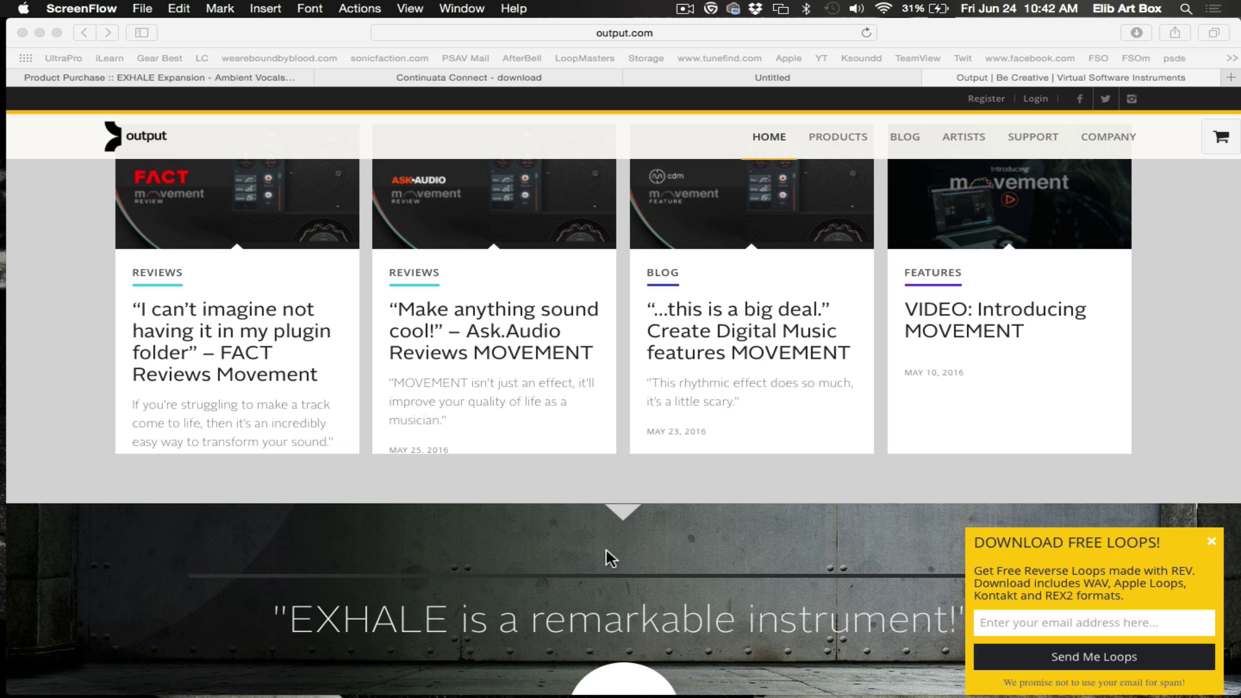
Step: Scroll through the output.com home page in Safari
{"action": "scroll", "coordinate": [589, 414], "scroll_direction": "up", "scroll_amount": 10}
{"action": "scroll", "coordinate": [584, 409], "scroll_direction": "up", "scroll_amount": 10}
{"action": "scroll", "coordinate": [584, 409], "scroll_direction": "down", "scroll_amount": 12}
{"action": "scroll", "coordinate": [584, 409], "scroll_direction": "up", "scroll_amount": 5}
{"action": "scroll", "coordinate": [584, 409], "scroll_direction": "down", "scroll_amount": 3}
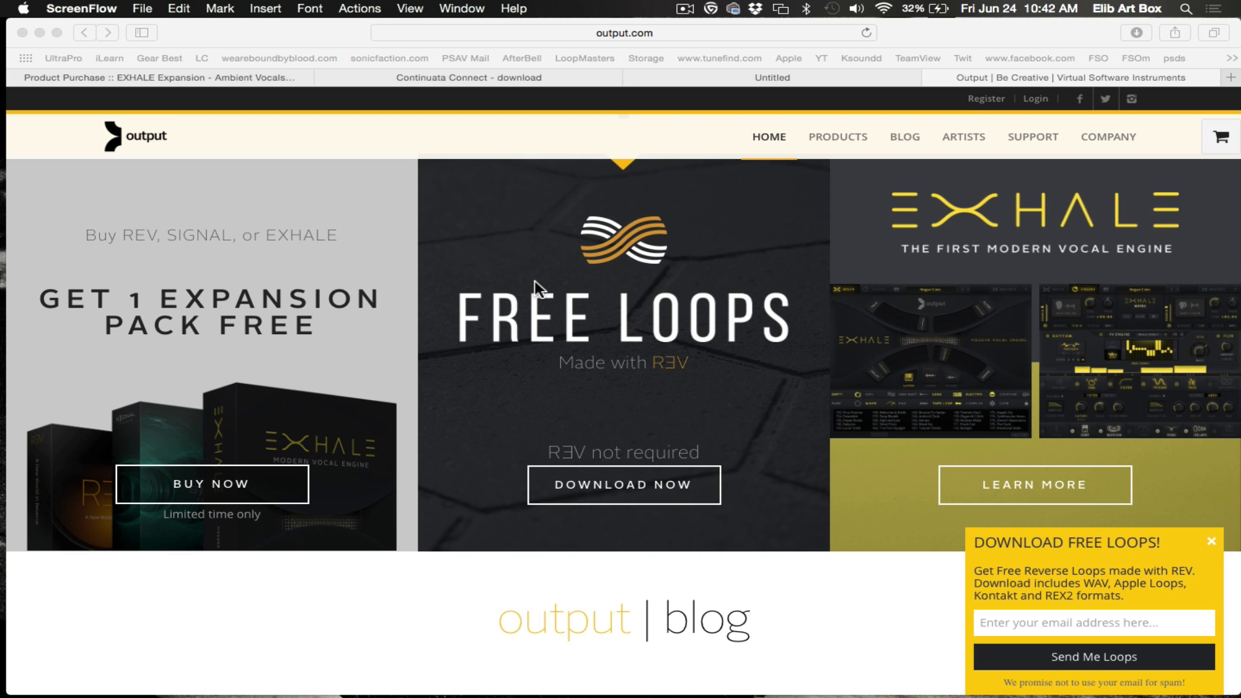
{"action": "scroll", "coordinate": [534, 280], "scroll_direction": "down", "scroll_amount": 4}
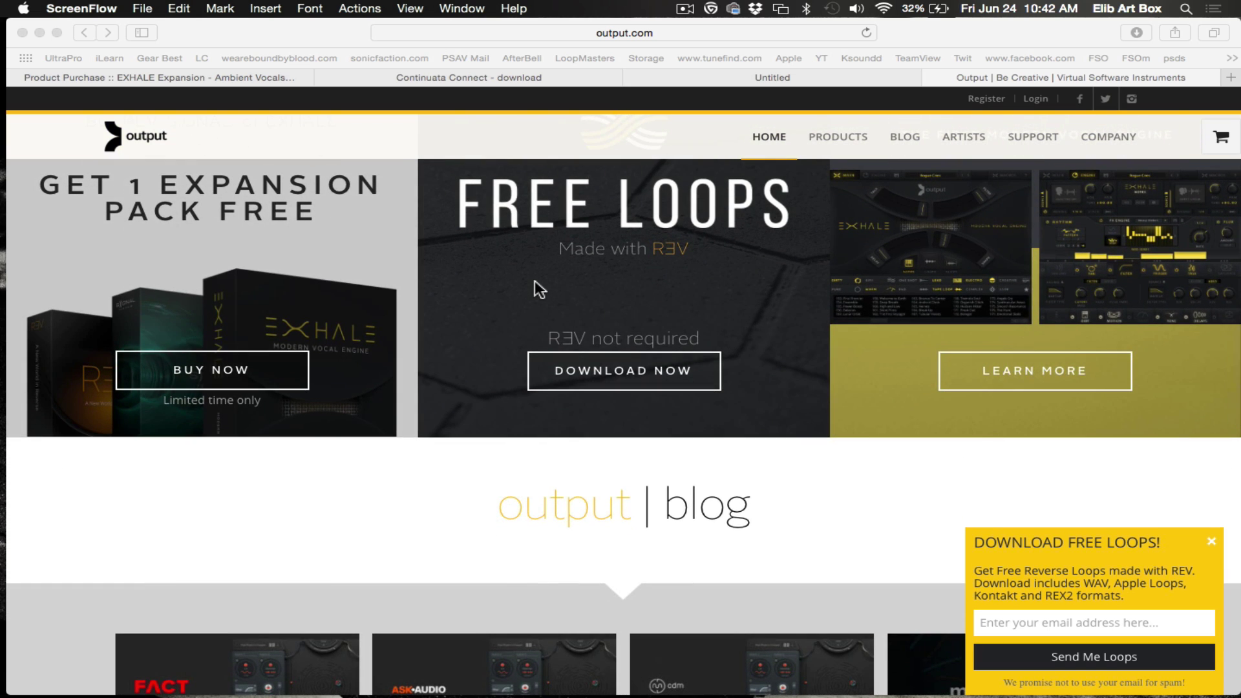
{"action": "scroll", "coordinate": [534, 281], "scroll_direction": "down", "scroll_amount": 10}
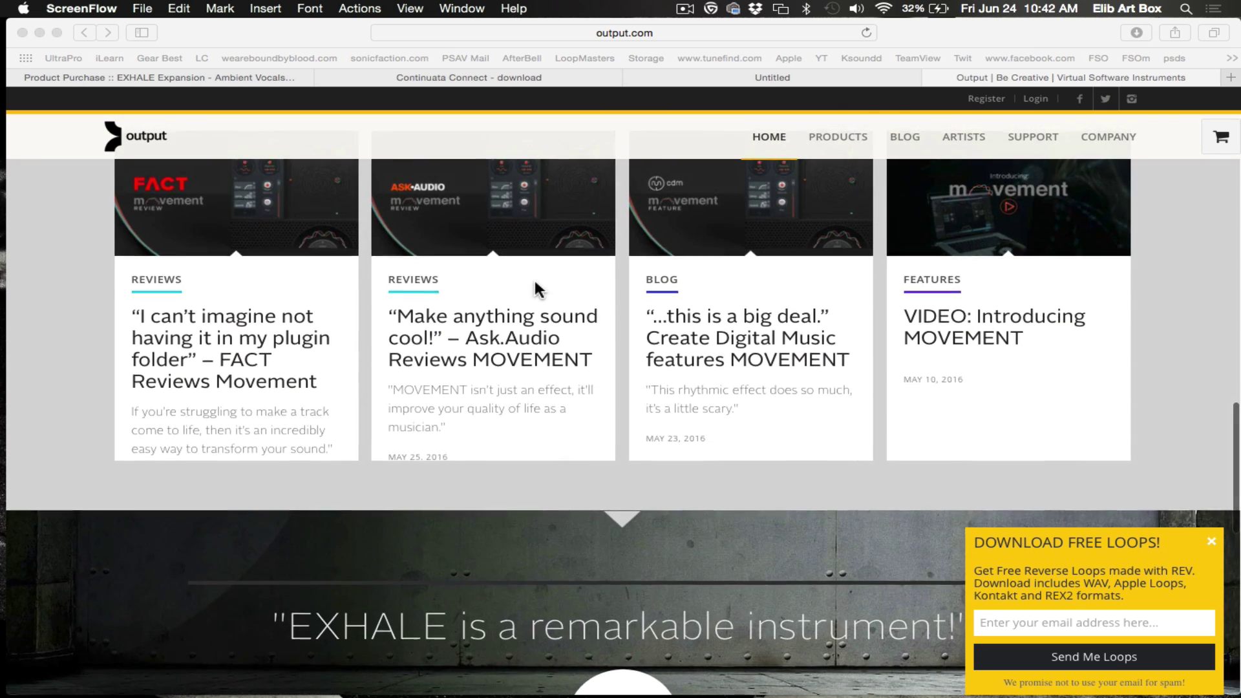
{"action": "scroll", "coordinate": [536, 285], "scroll_direction": "up", "scroll_amount": 5}
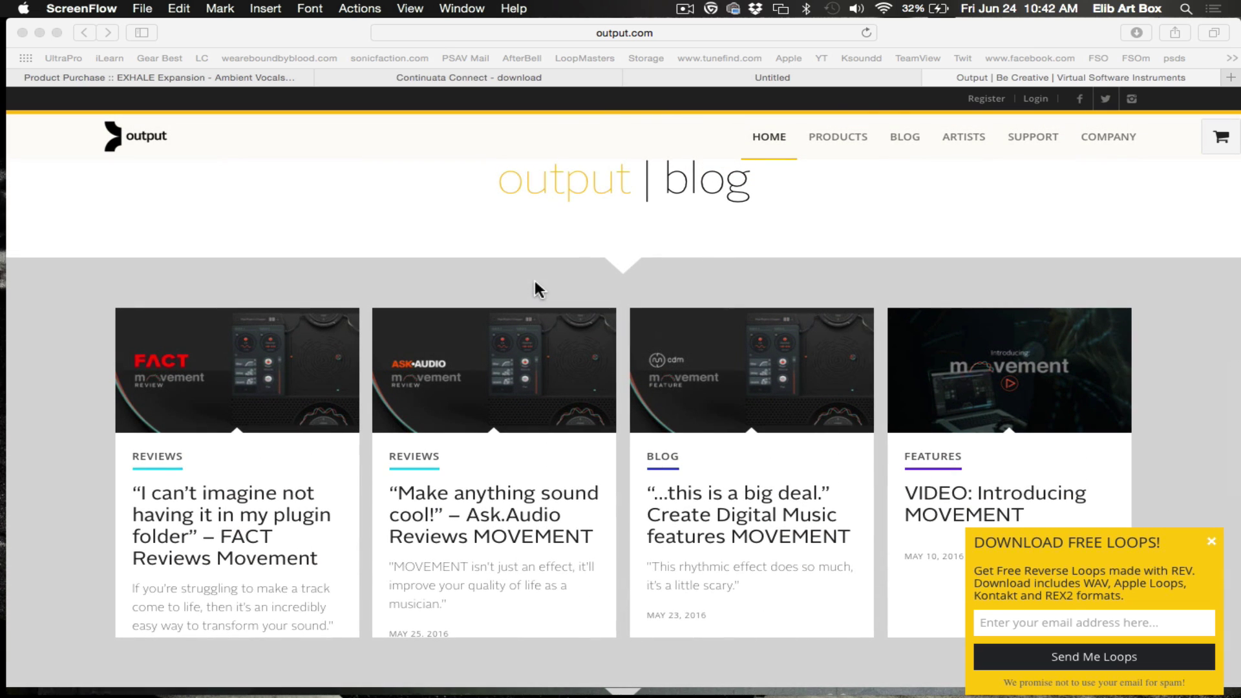
{"action": "scroll", "coordinate": [534, 282], "scroll_direction": "up", "scroll_amount": 10}
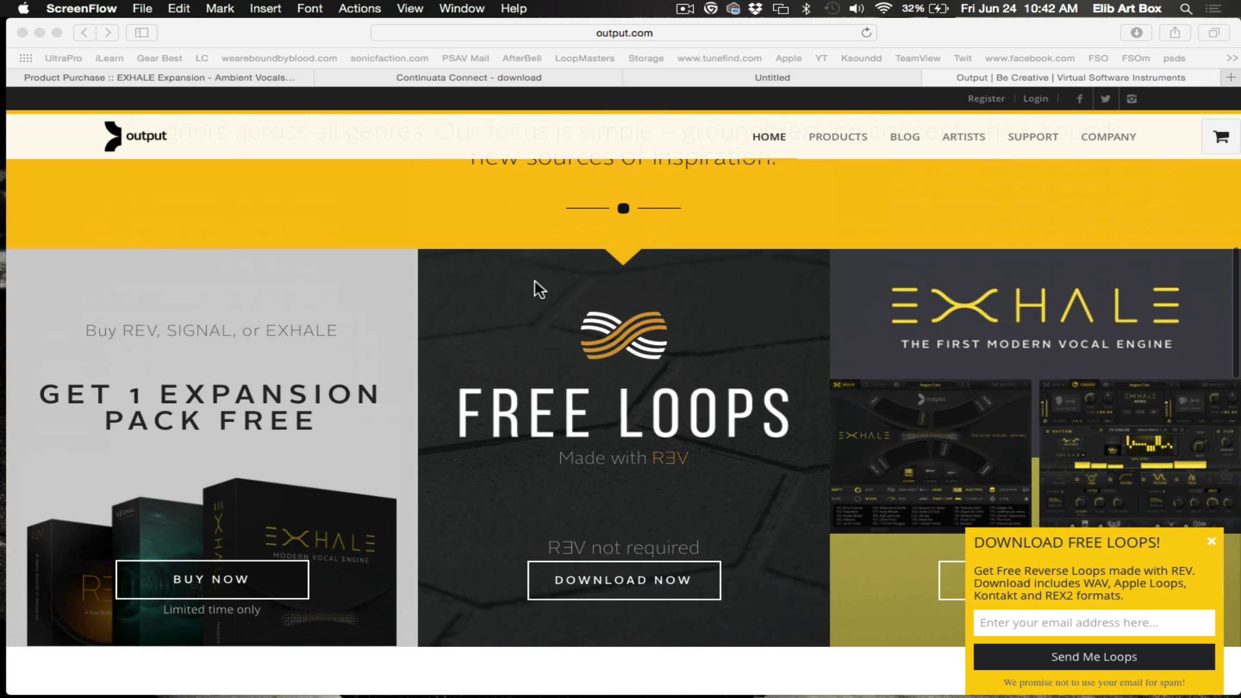
{"action": "scroll", "coordinate": [534, 281], "scroll_direction": "up", "scroll_amount": 10}
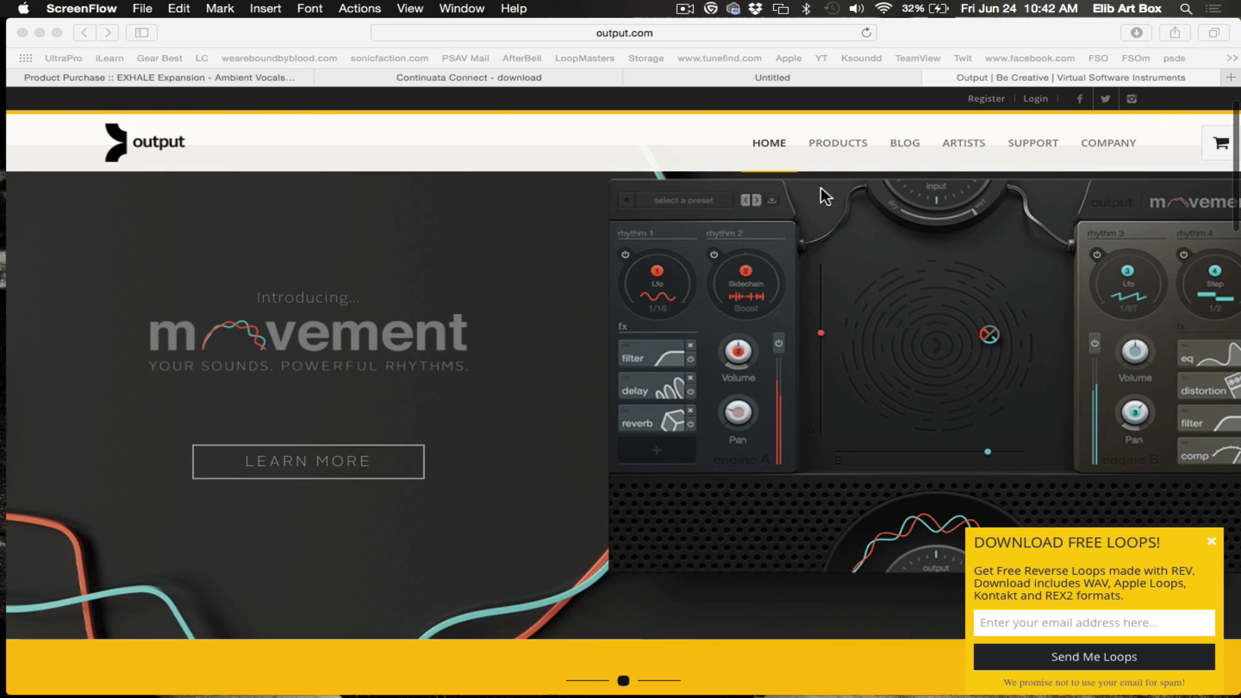
Step: Browse the Products page listing Movement, EXHALE, SIGNAL, REV, X-LOOPS and Output expansions
{"action": "left_click", "coordinate": [832, 141]}
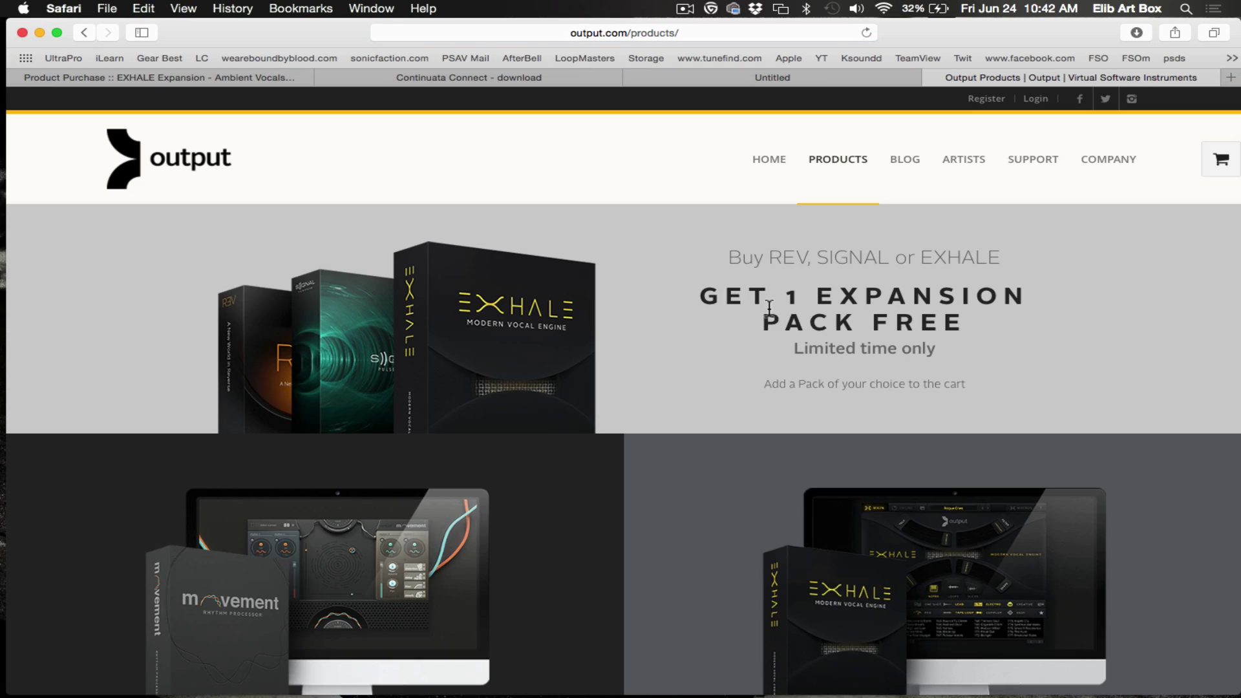
{"action": "scroll", "coordinate": [770, 308], "scroll_direction": "down", "scroll_amount": 12}
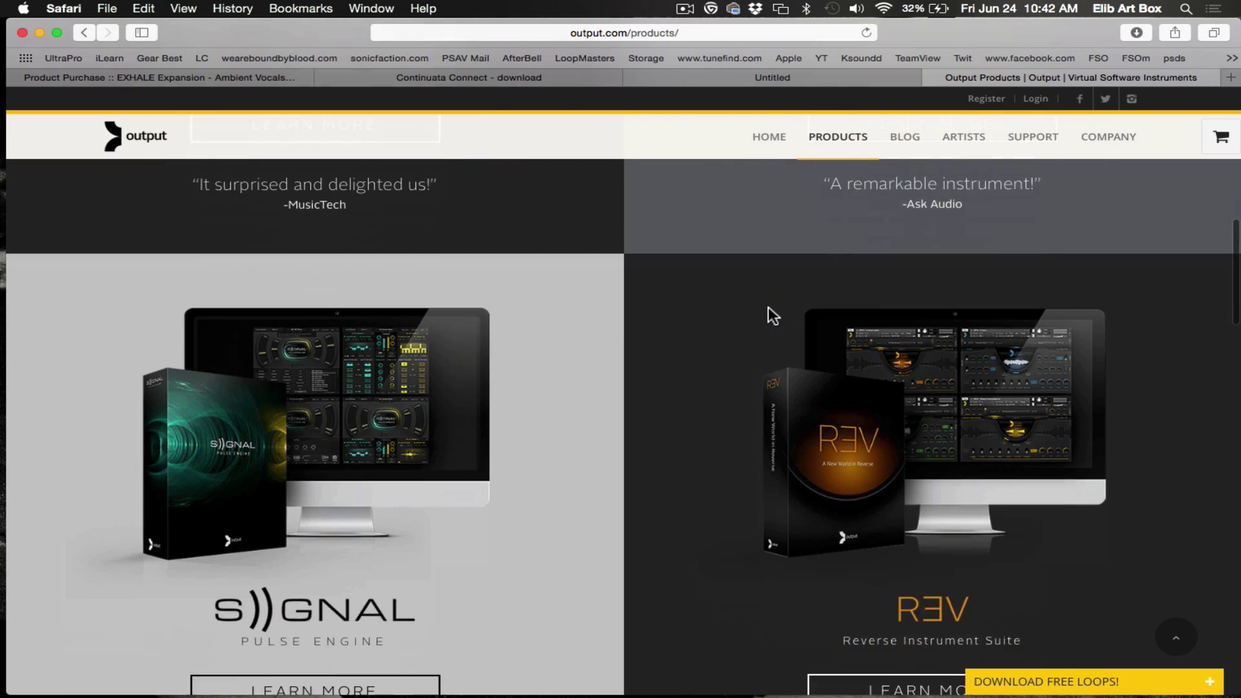
{"action": "scroll", "coordinate": [768, 308], "scroll_direction": "down", "scroll_amount": 6}
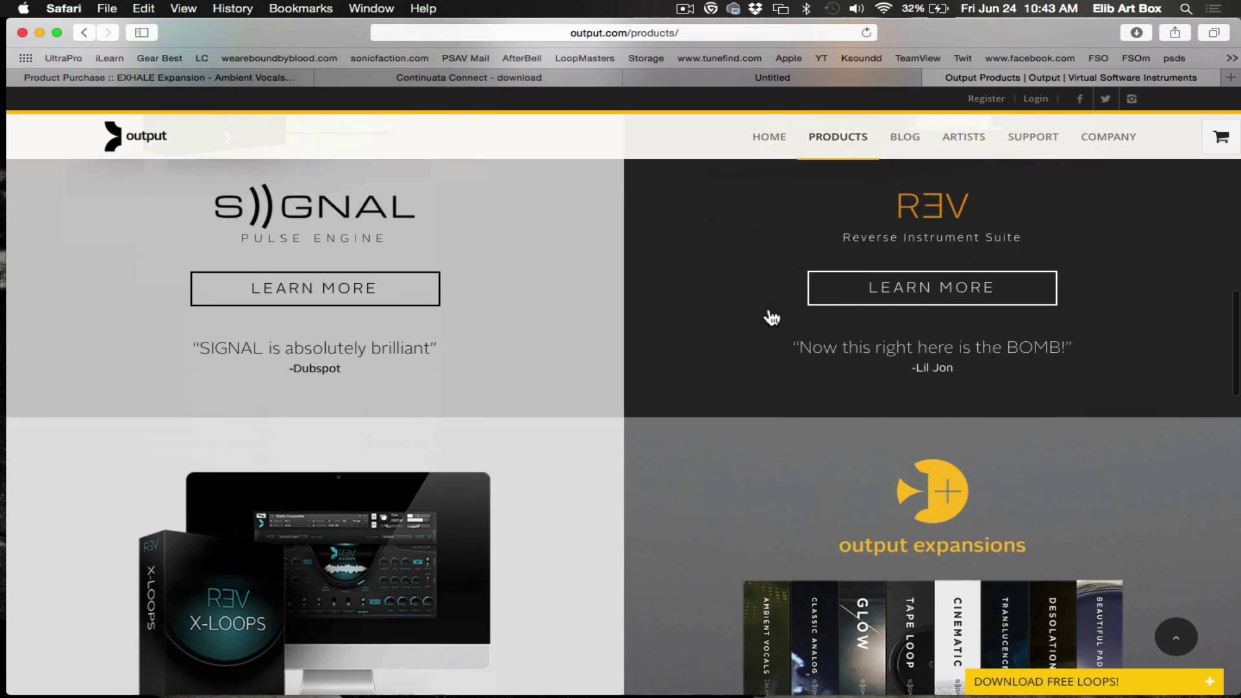
{"action": "scroll", "coordinate": [771, 317], "scroll_direction": "down", "scroll_amount": 4}
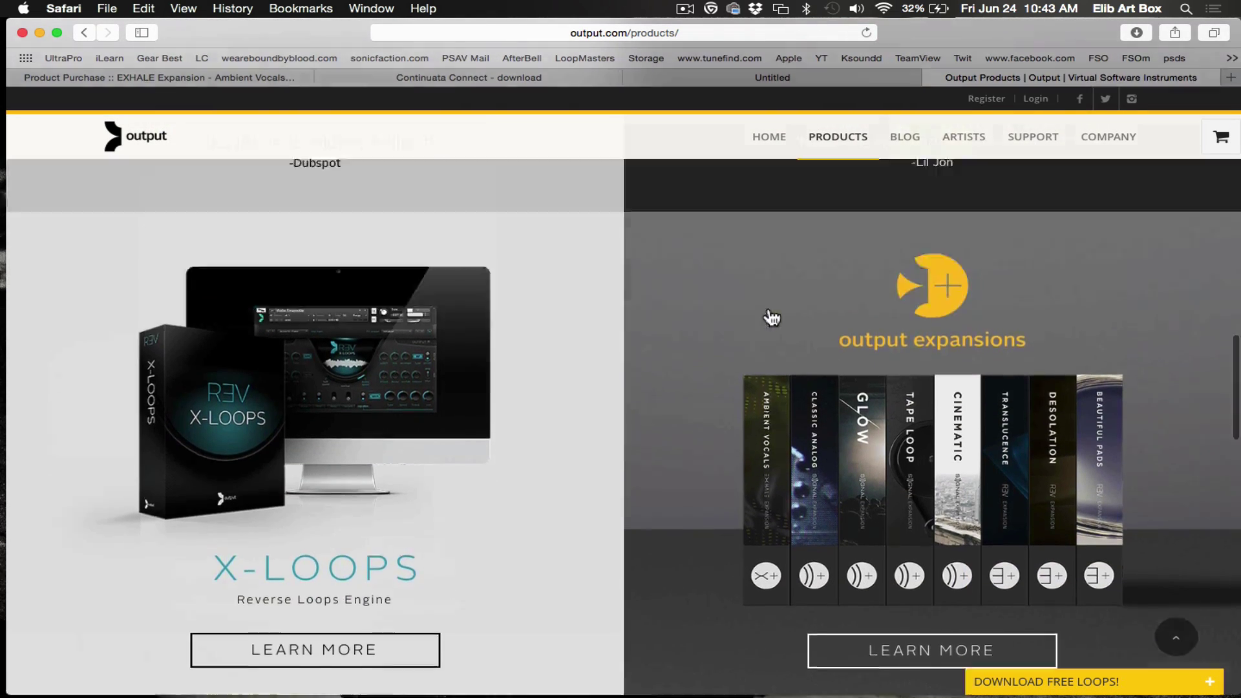
{"action": "scroll", "coordinate": [771, 317], "scroll_direction": "up", "scroll_amount": 3}
{"action": "scroll", "coordinate": [771, 317], "scroll_direction": "up", "scroll_amount": 12}
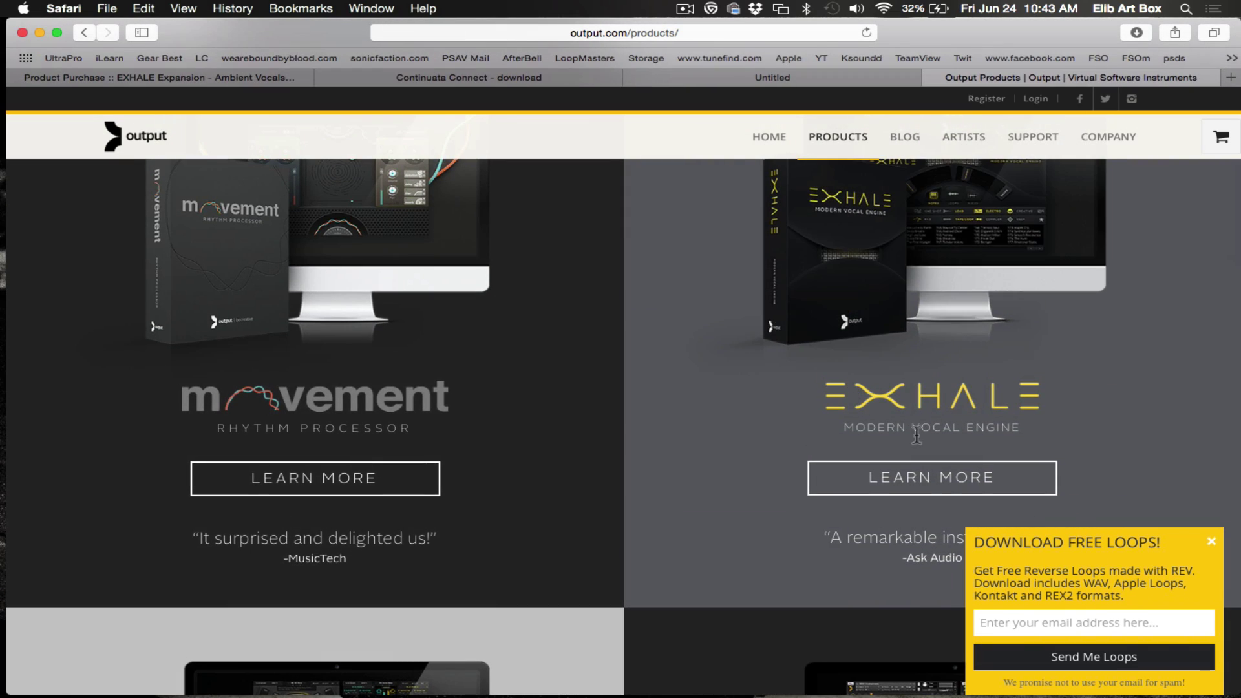
{"action": "scroll", "coordinate": [918, 435], "scroll_direction": "up", "scroll_amount": 3}
{"action": "scroll", "coordinate": [964, 396], "scroll_direction": "down", "scroll_amount": 2}
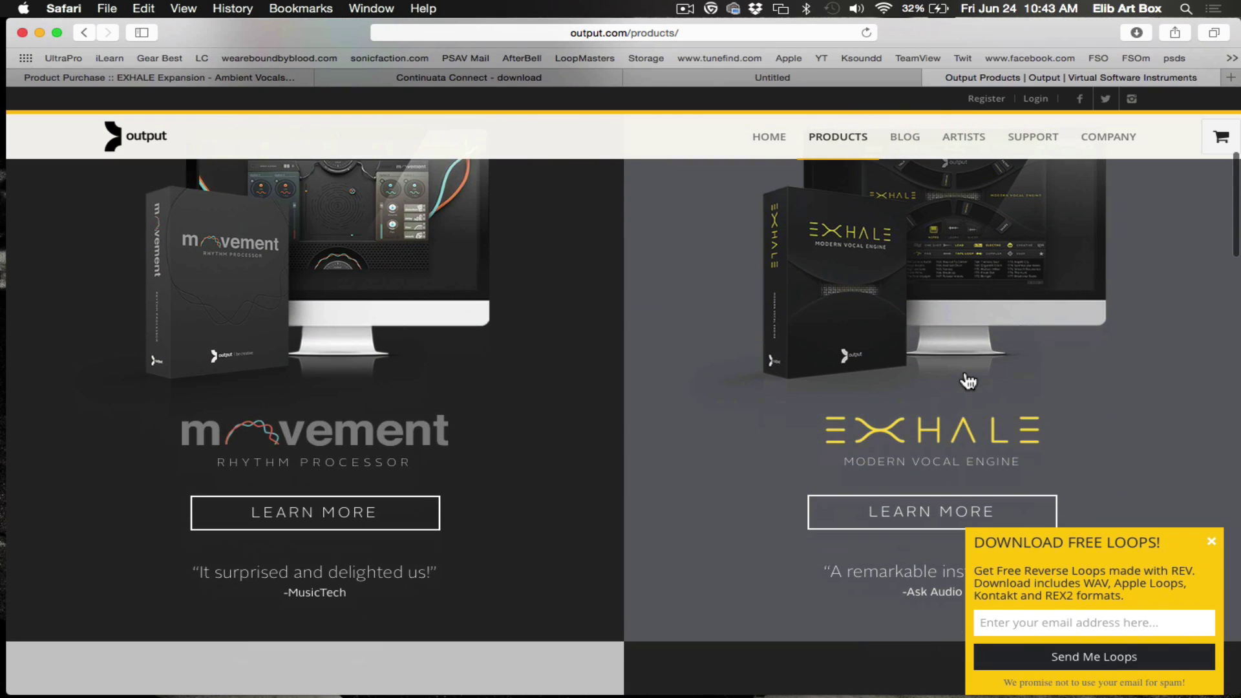
Step: Check the Continuata Connect download page, then switch to Finder's Connect_3.2.4 disk image
{"action": "left_click", "coordinate": [531, 74]}
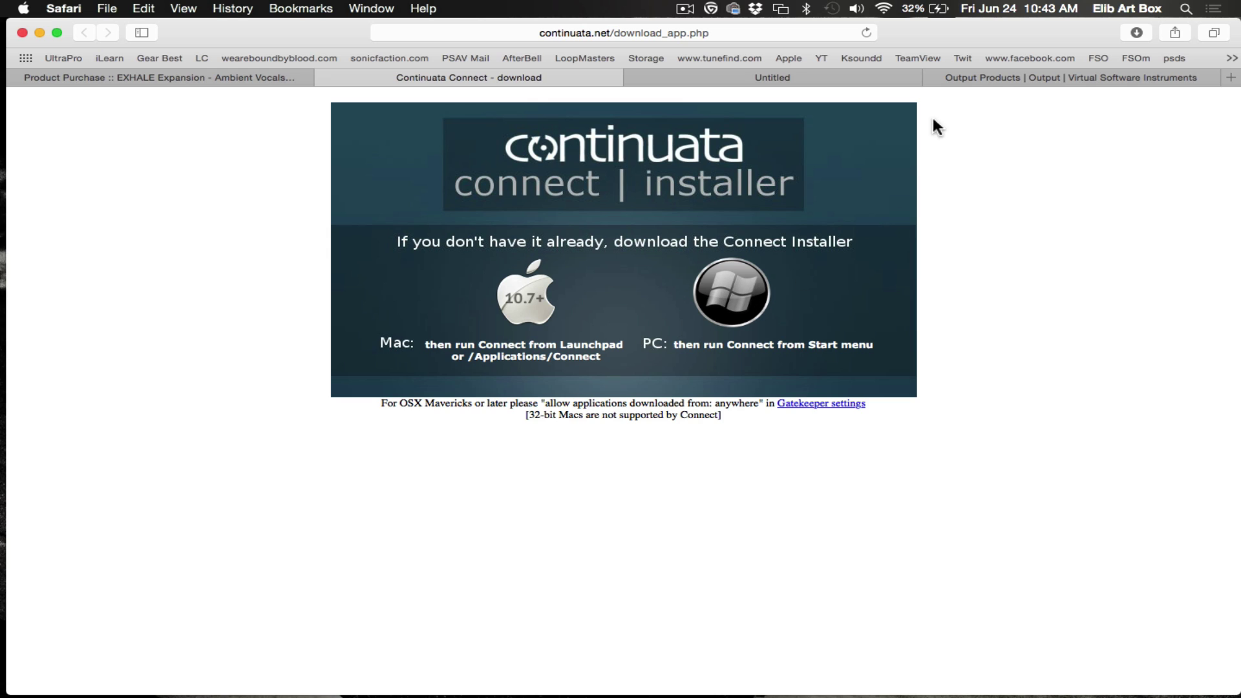
{"action": "left_click", "coordinate": [995, 77]}
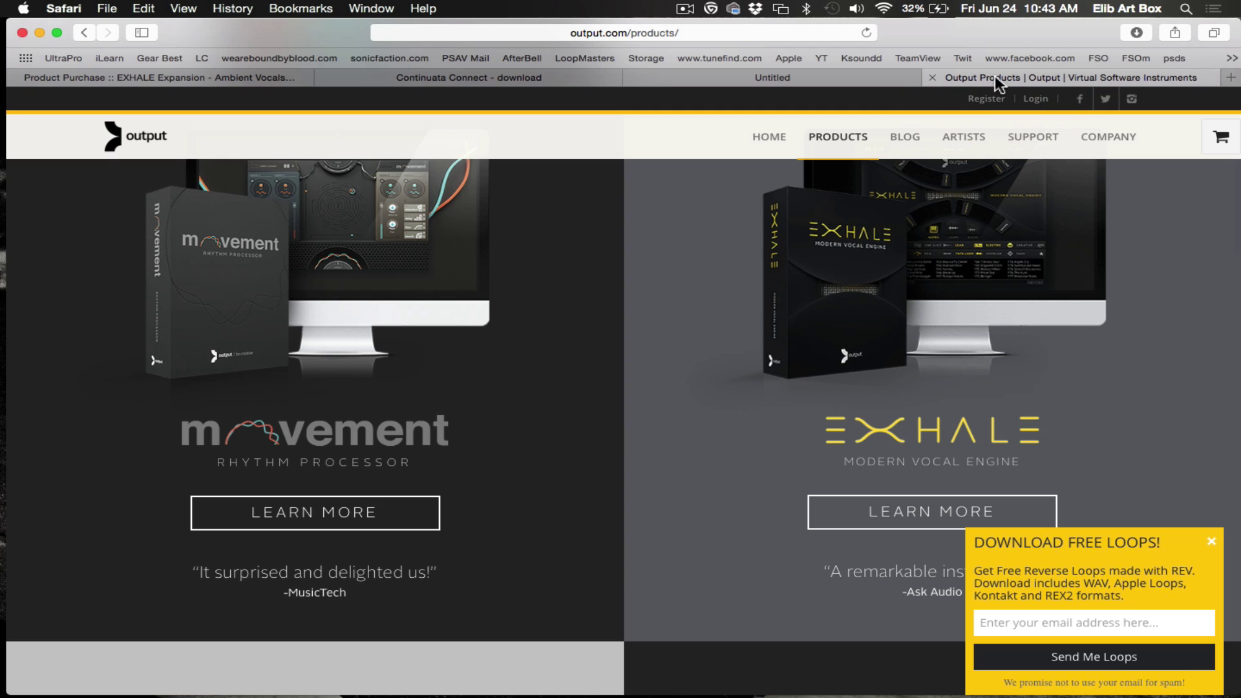
{"action": "key", "text": "super+Tab"}
{"action": "key", "text": "super+Tab"}
{"action": "key", "text": "super+Tab"}
{"action": "key", "text": "super+Tab"}
{"action": "key", "text": "super+Tab"}
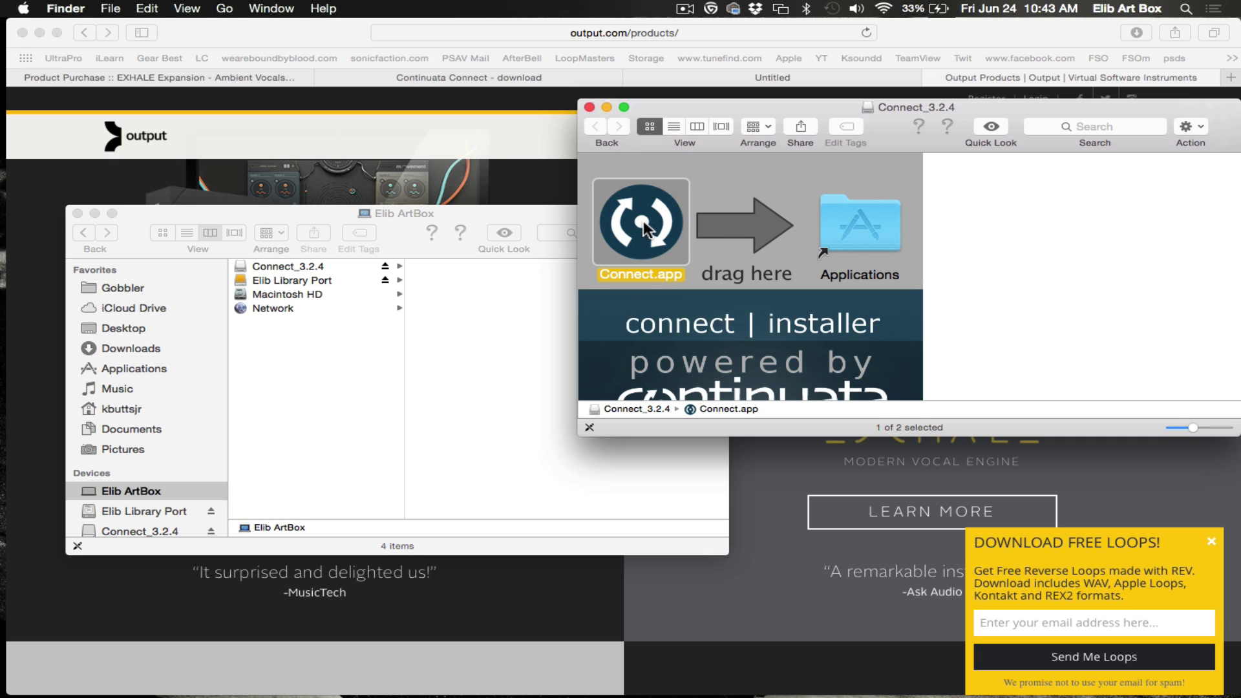
Step: Copy Connect.app into Applications and dismiss the unidentified-developer warning blocking its launch
{"action": "left_click_drag", "start_coordinate": [644, 221], "coordinate": [869, 227]}
{"action": "double_click", "coordinate": [643, 228]}
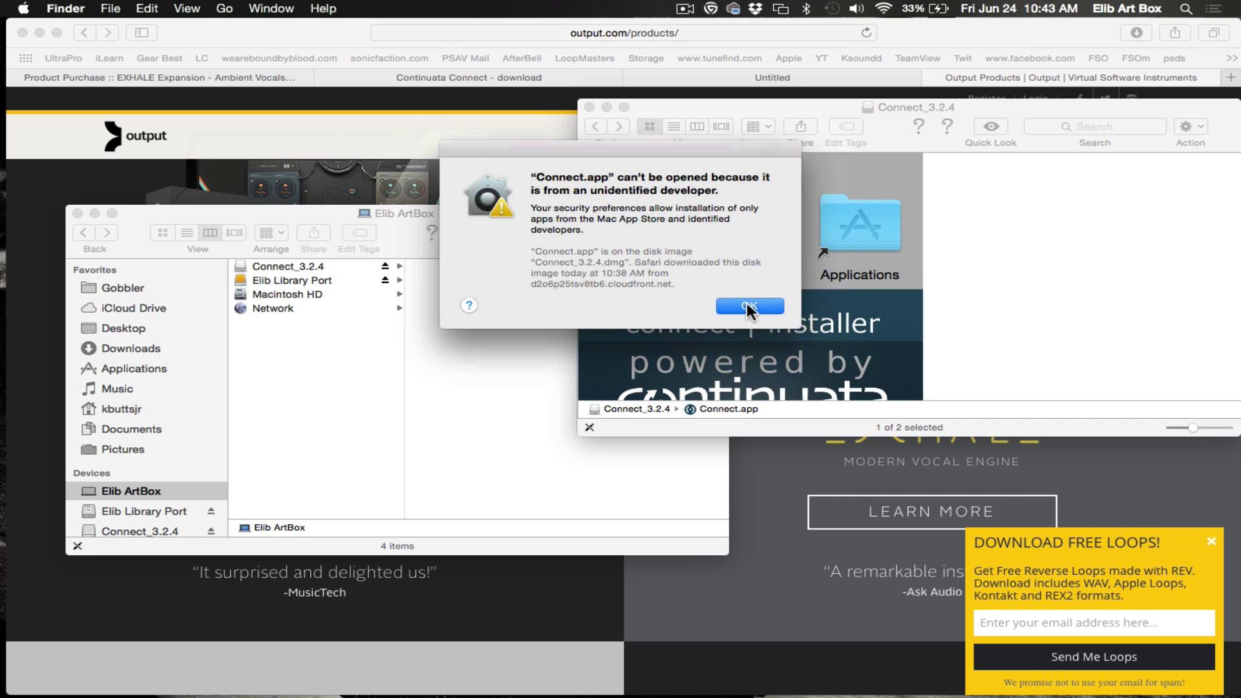
{"action": "left_click", "coordinate": [749, 305]}
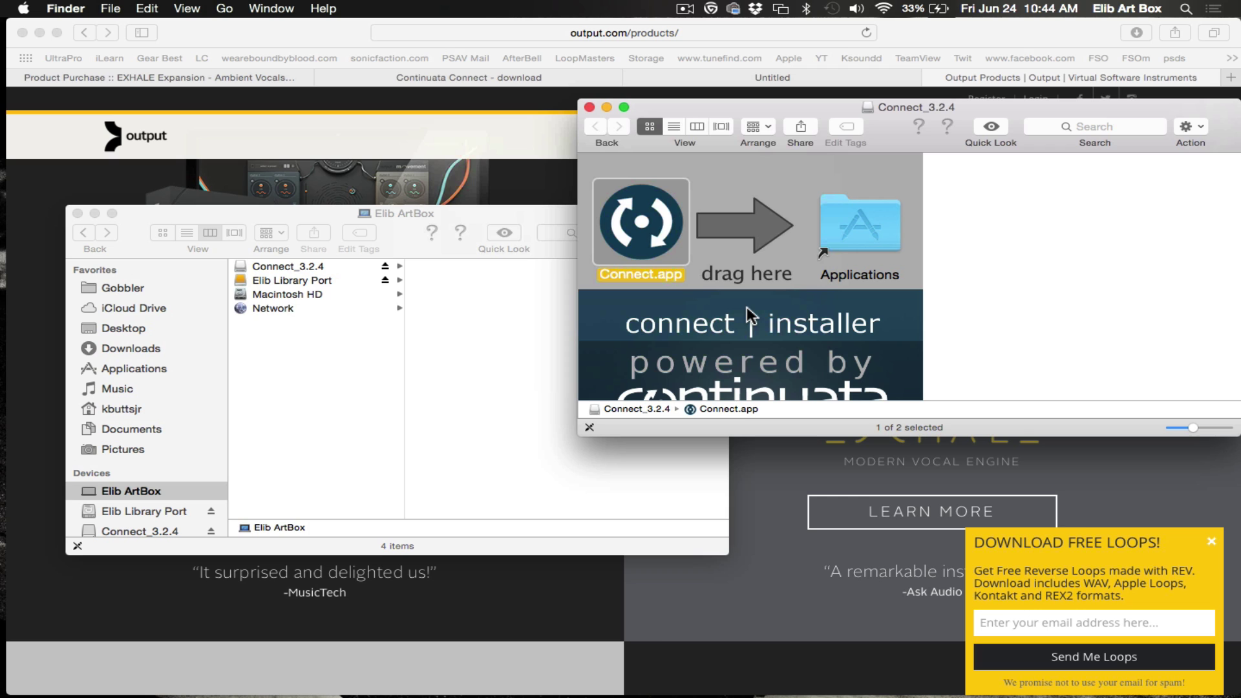
Step: Open Connect.app from its context menu, confirming past the unidentified-developer warning
{"action": "right_click", "coordinate": [650, 225]}
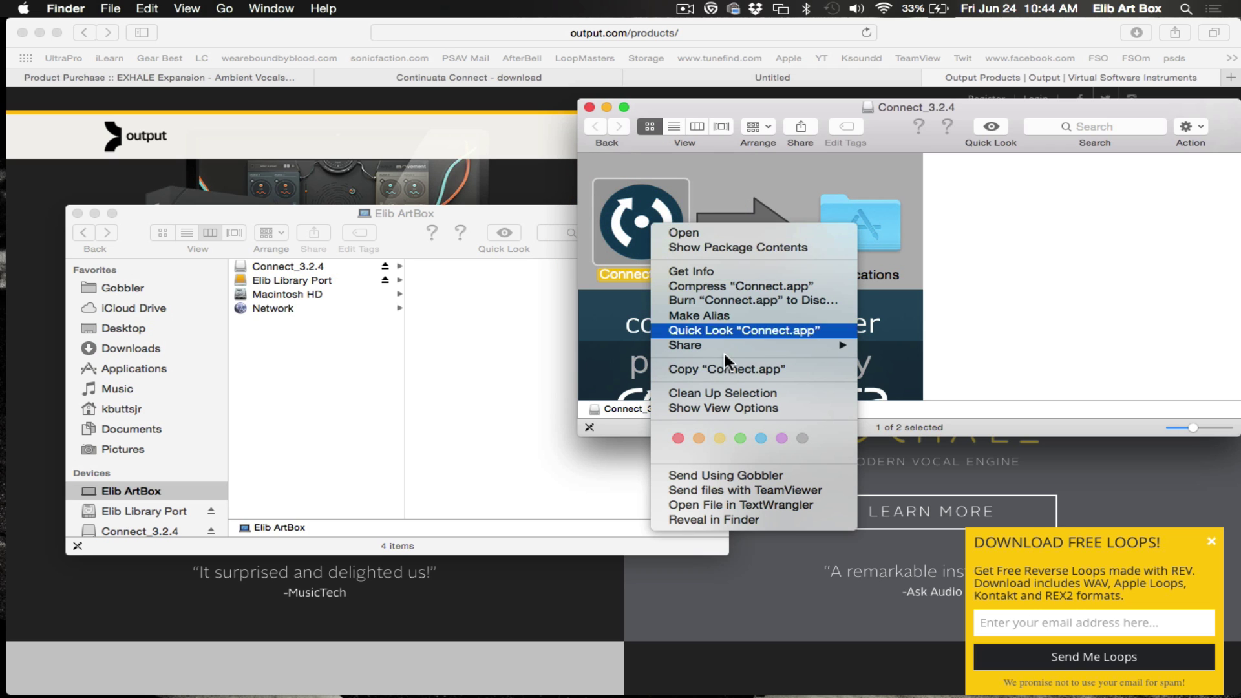
{"action": "left_click", "coordinate": [684, 233]}
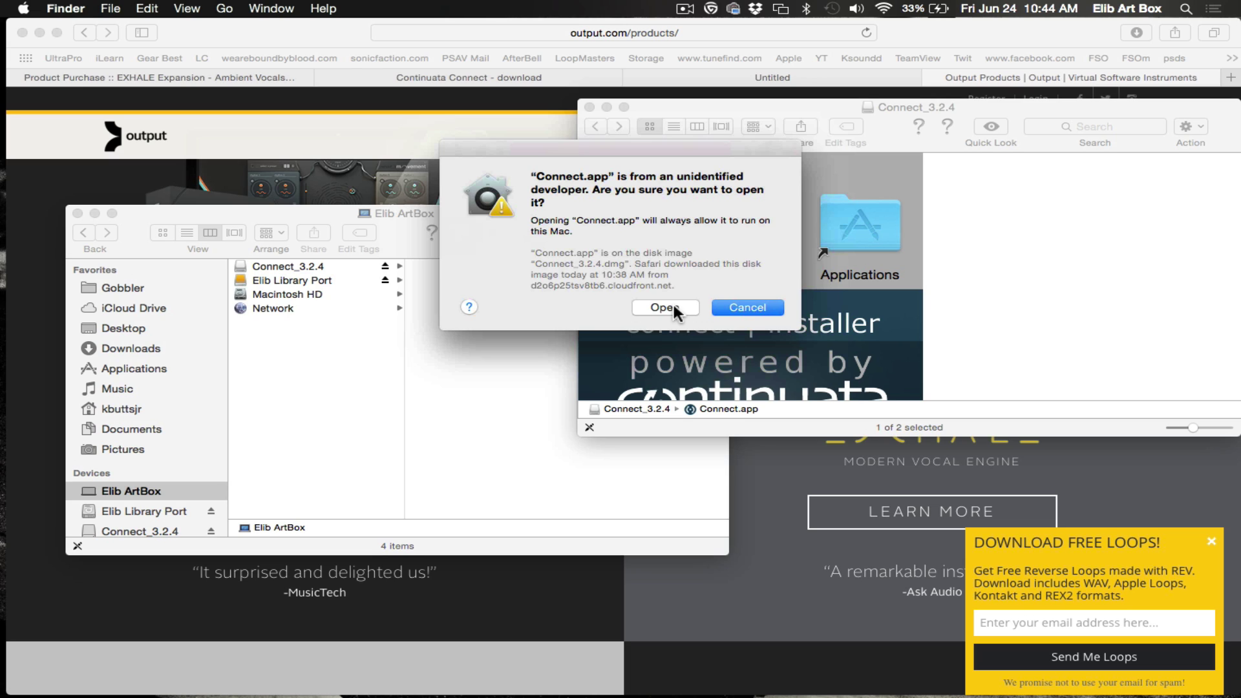
{"action": "left_click", "coordinate": [672, 305]}
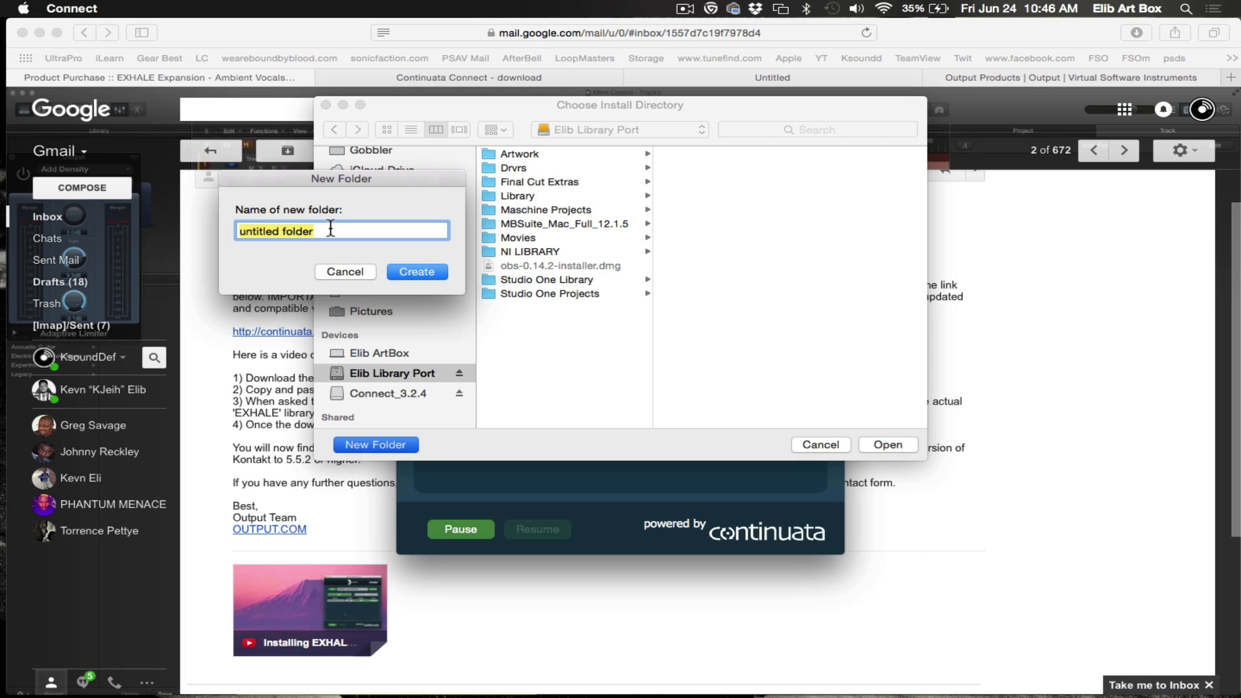
Step: Create a folder named OUTPUT on the Elib Library Port drive and choose it as install directory
{"action": "type", "text": "OU"}
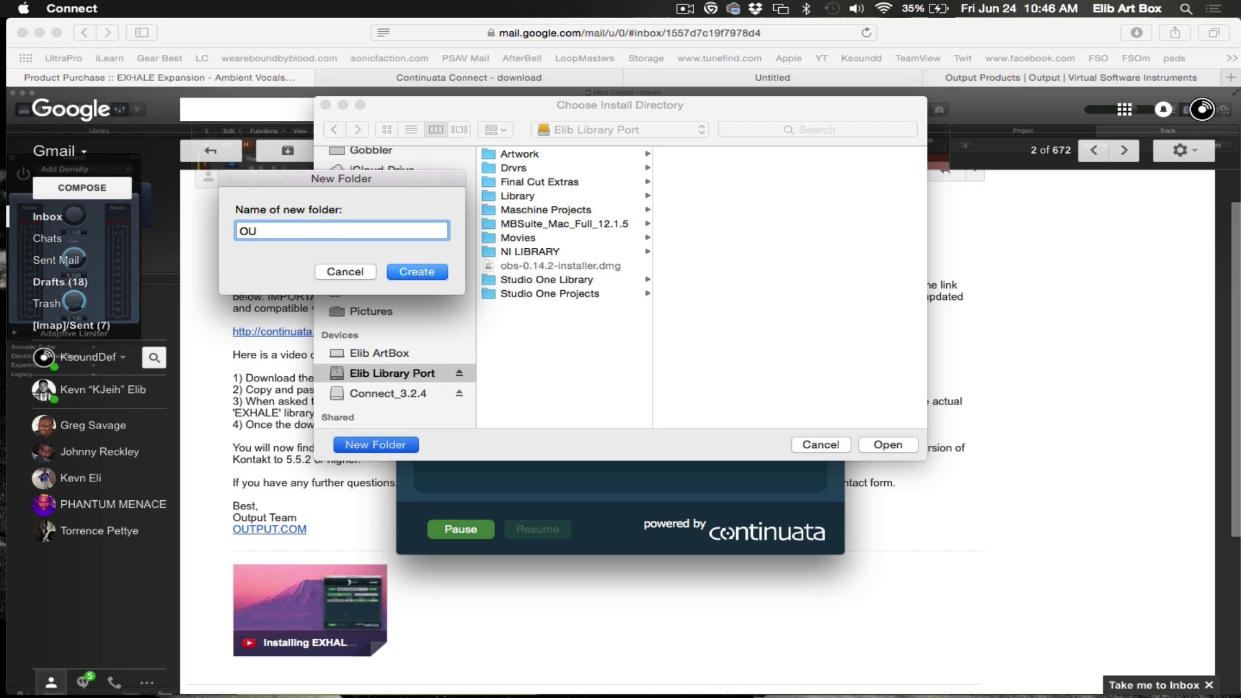
{"action": "type", "text": "TPUT"}
{"action": "left_click", "coordinate": [415, 271]}
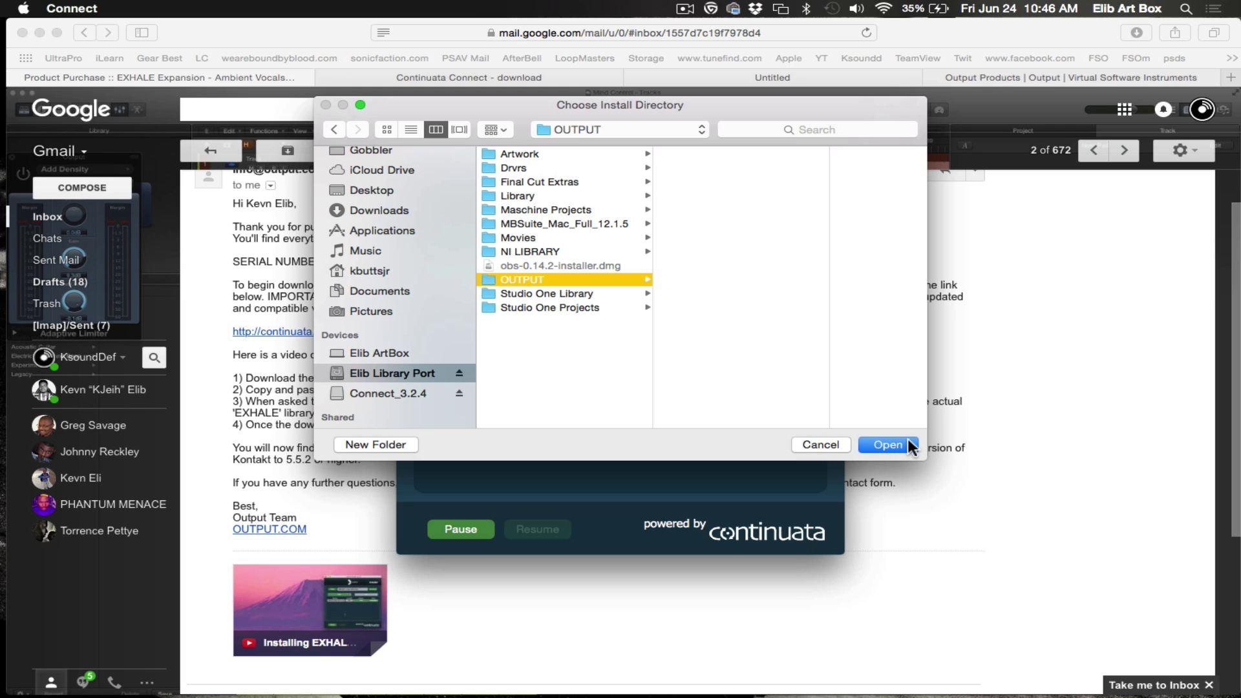
{"action": "left_click", "coordinate": [888, 444]}
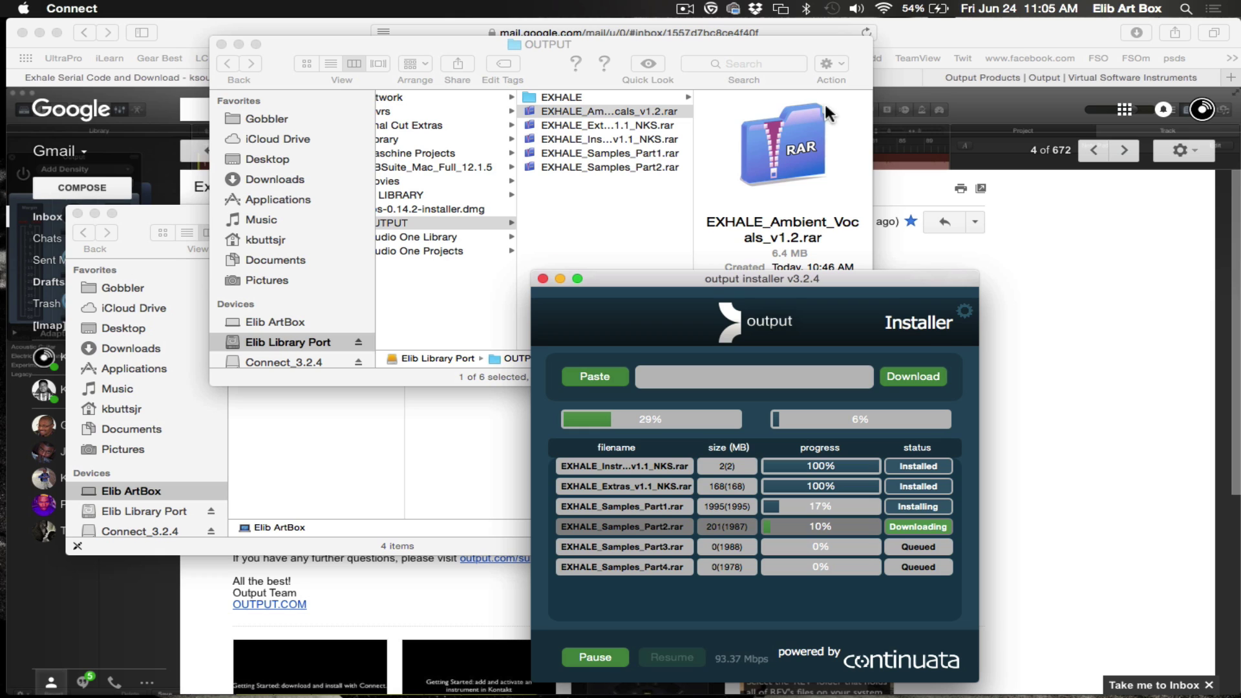
Step: In installer settings, keep Download & Install mode and set Delete archive files to Always
{"action": "left_click", "coordinate": [967, 309]}
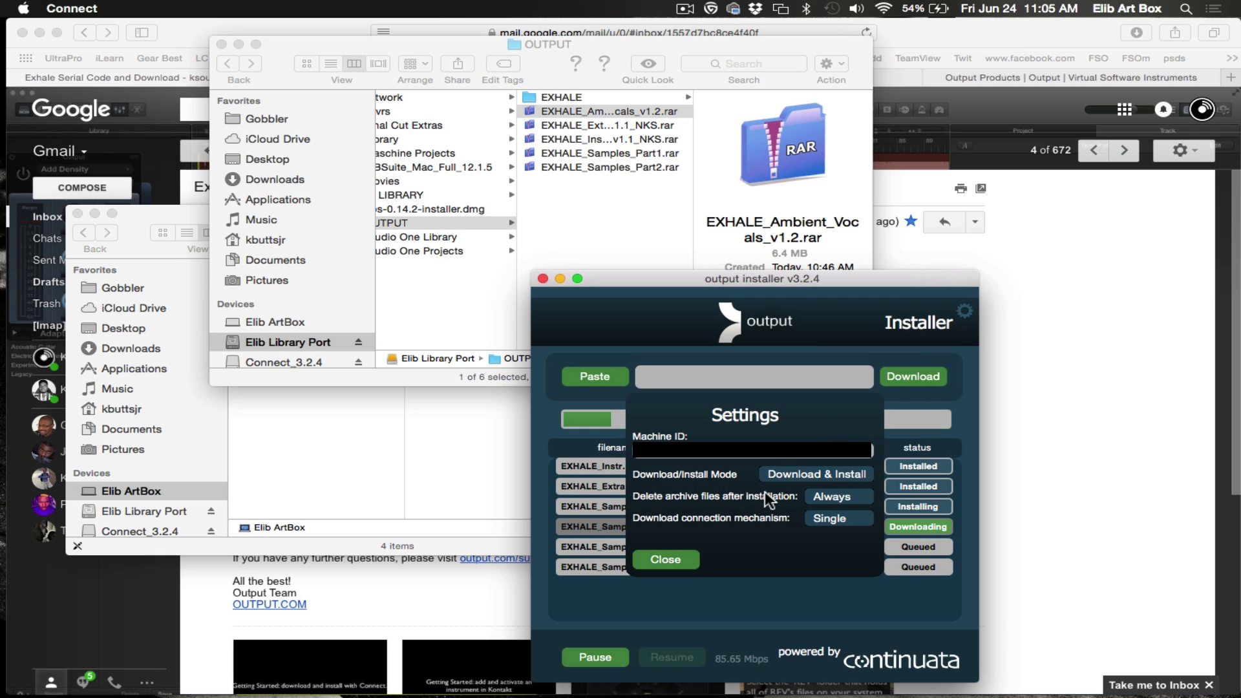
{"action": "left_click", "coordinate": [816, 476]}
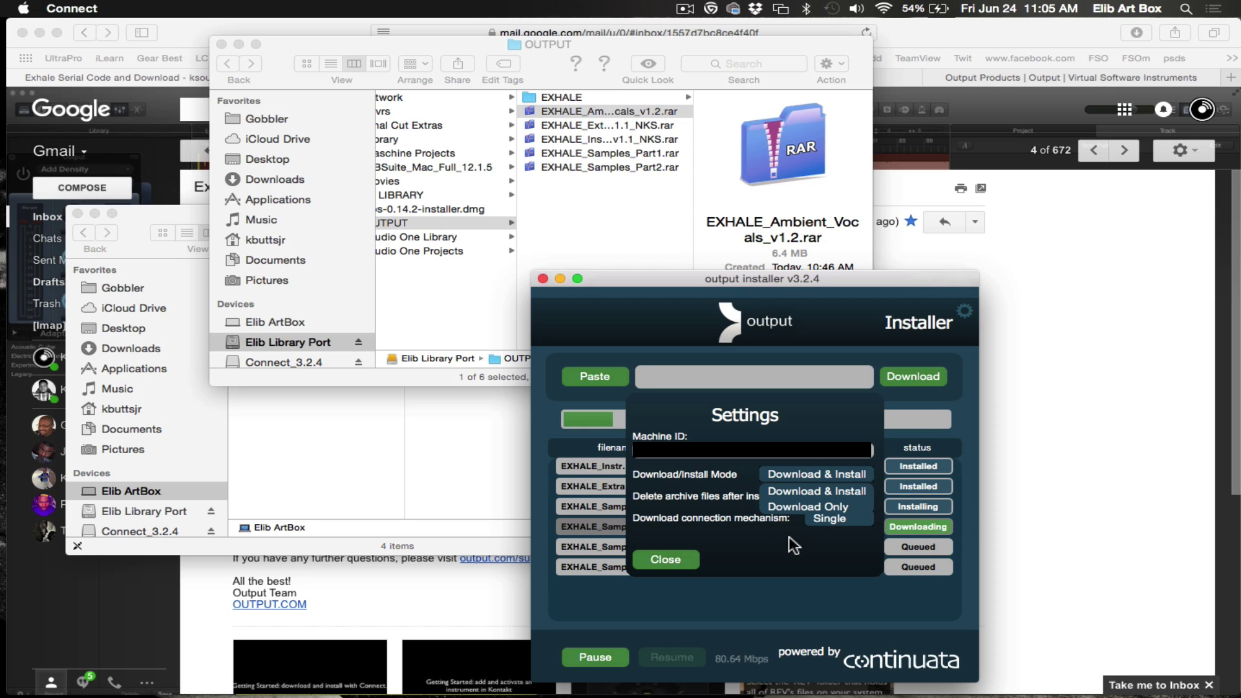
{"action": "left_click", "coordinate": [814, 471]}
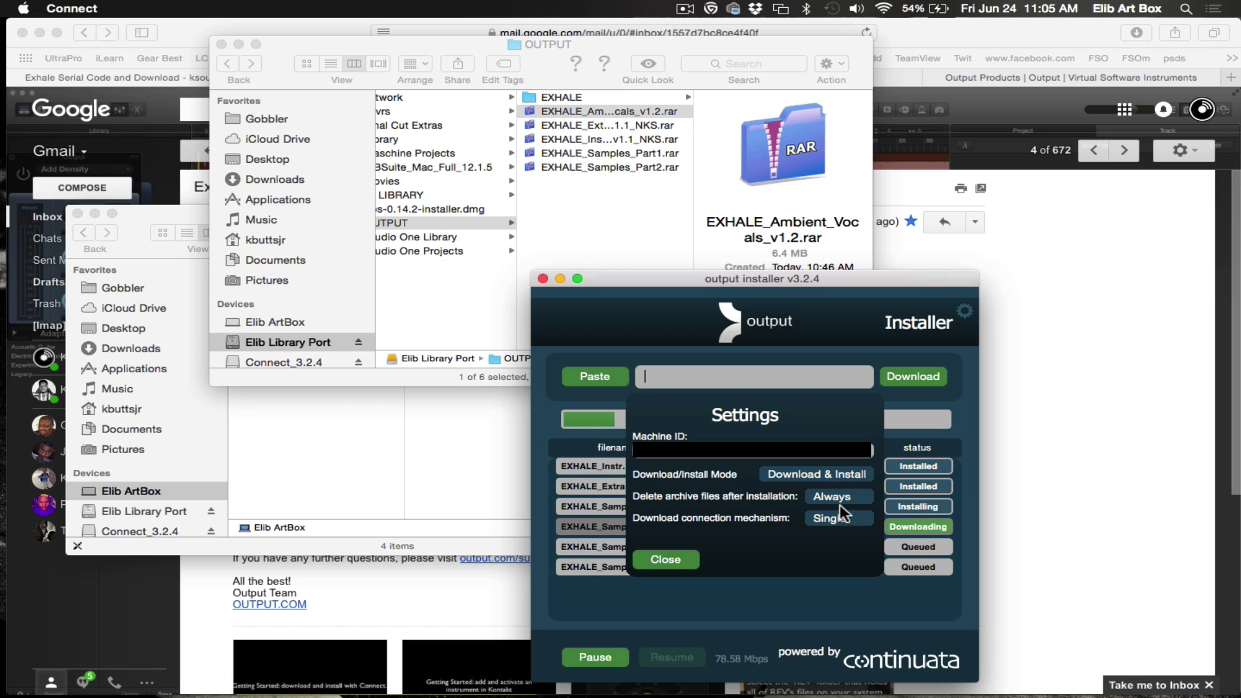
{"action": "left_click", "coordinate": [835, 496]}
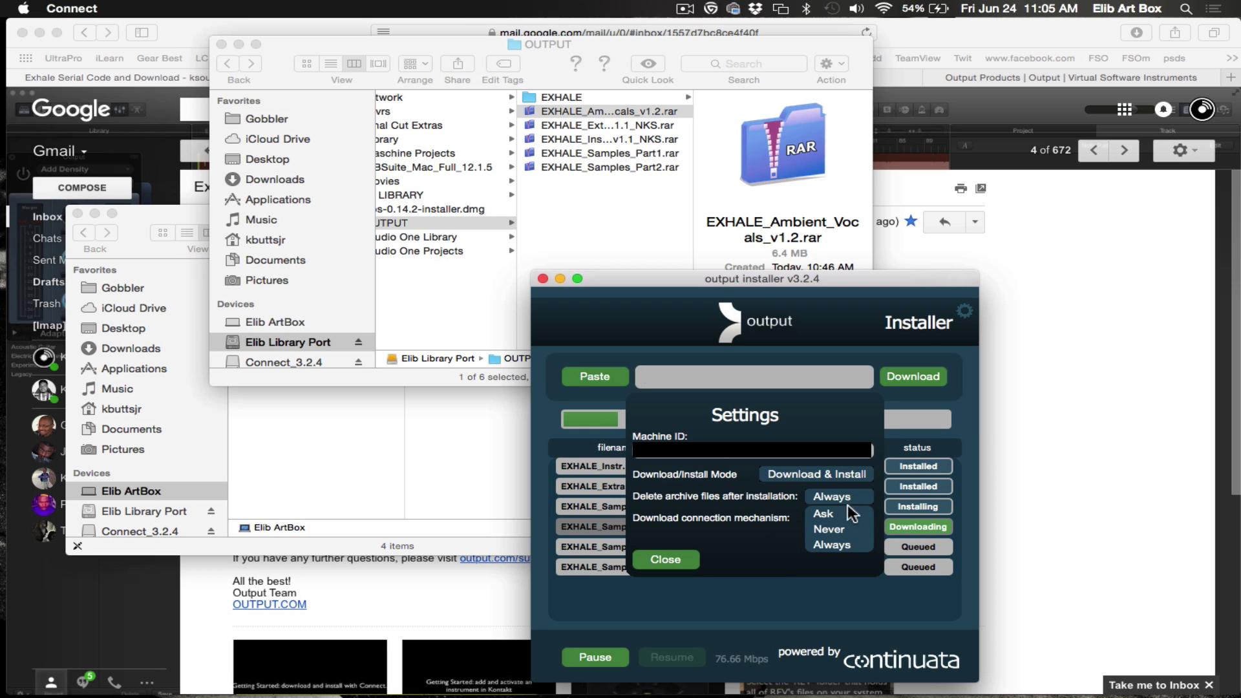
{"action": "left_click", "coordinate": [689, 554]}
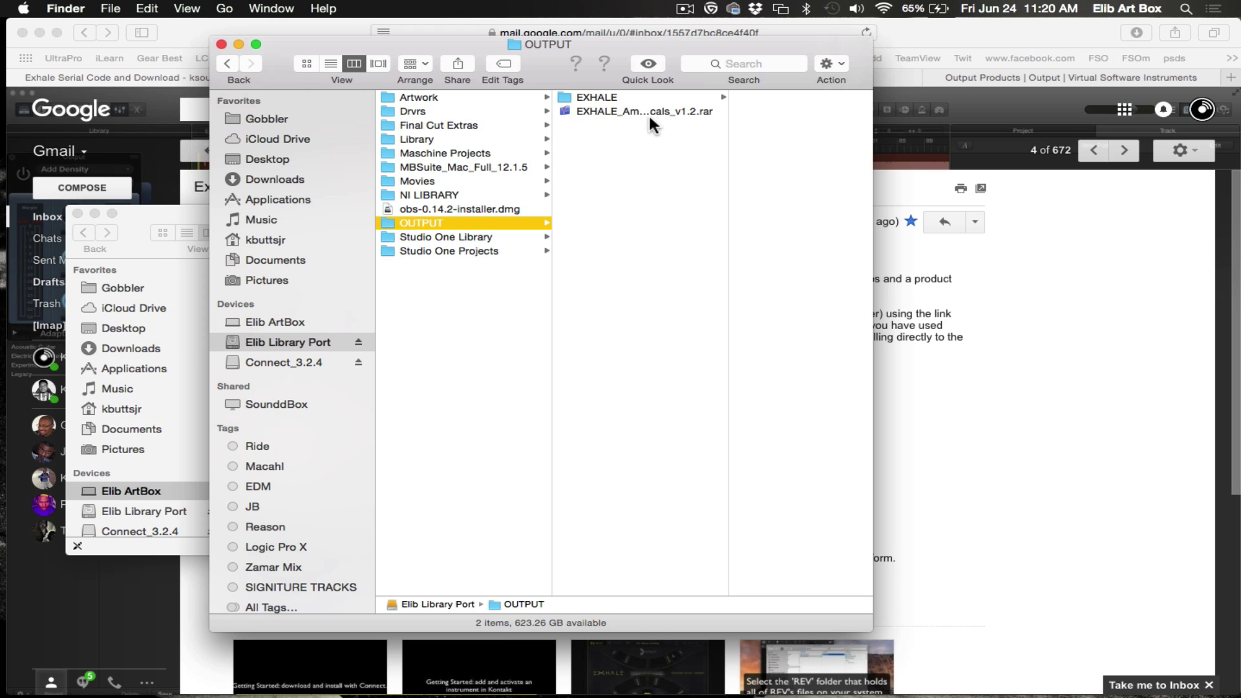
Step: Preview EXHALE_Ambient_Vocals_v1.2.rar with a wider column, then open the EXHALE folder
{"action": "left_click", "coordinate": [673, 109]}
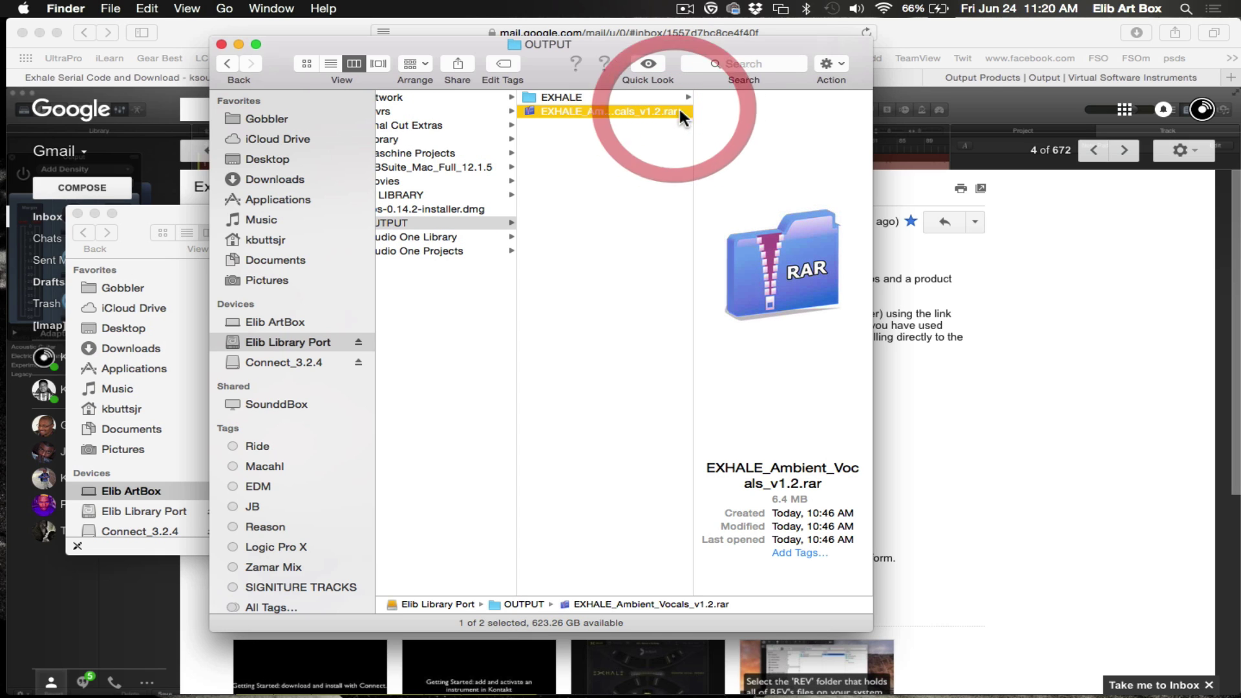
{"action": "left_click_drag", "start_coordinate": [692, 123], "coordinate": [746, 139]}
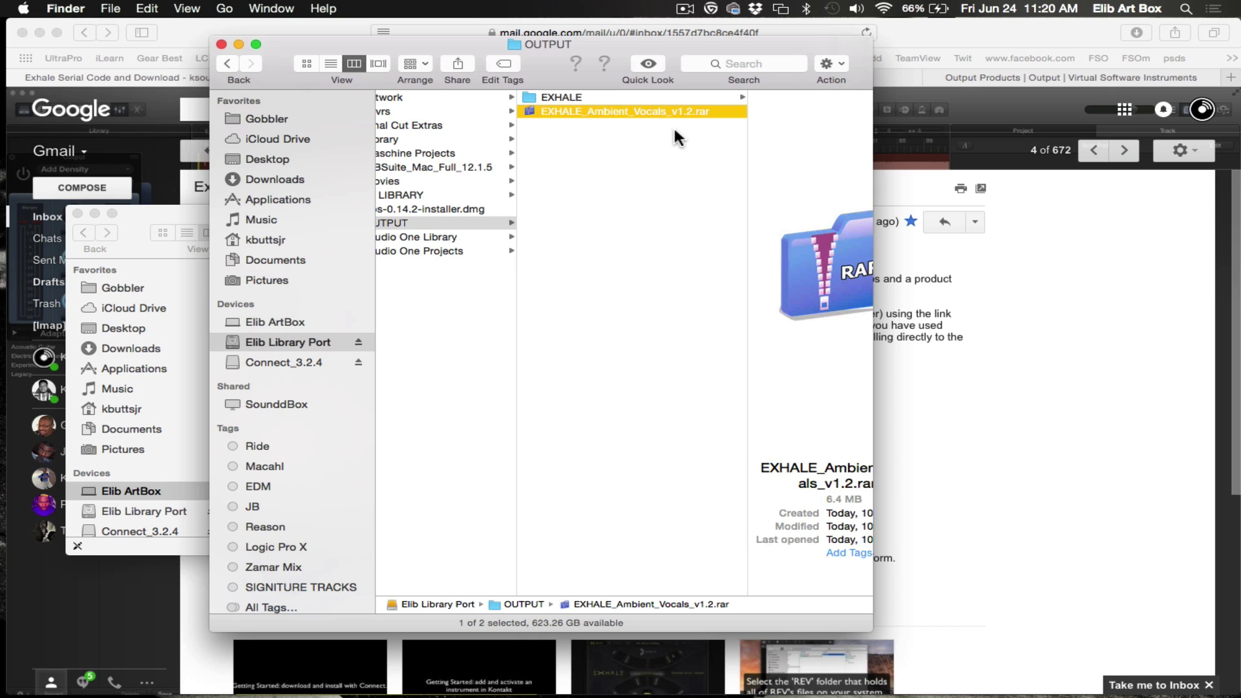
{"action": "left_click", "coordinate": [703, 97]}
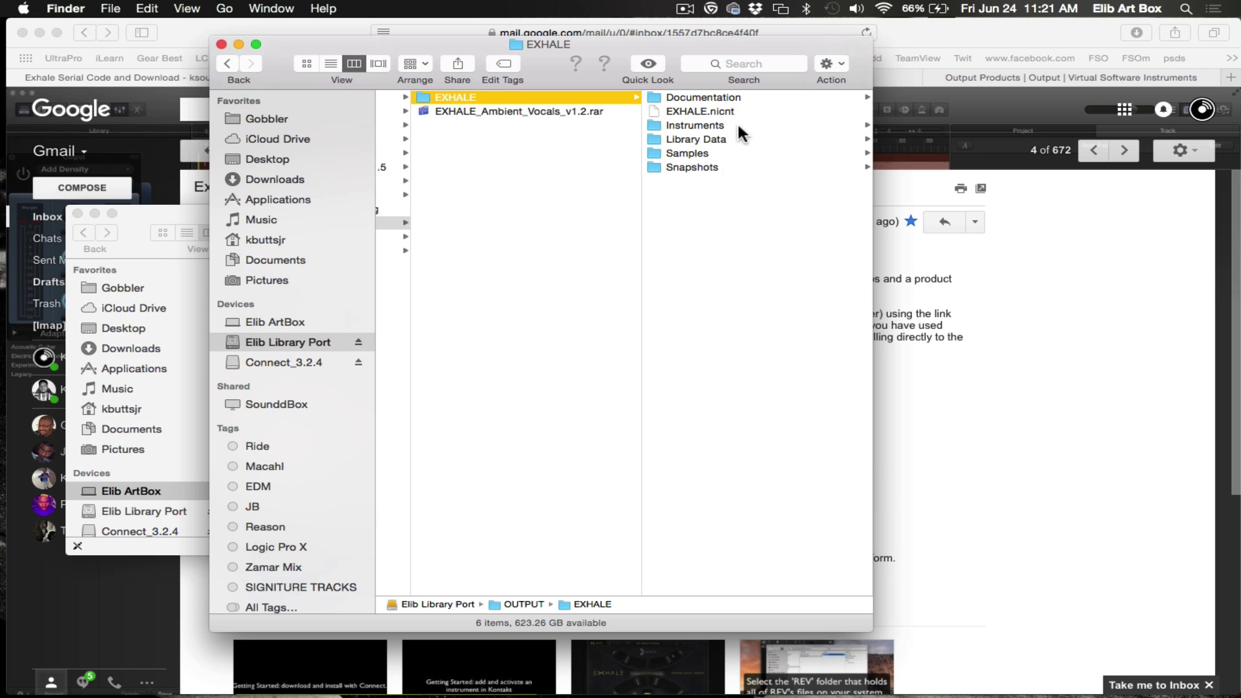
Step: Look into Samples and Library Data, then scroll through the 604 Exhale Presets
{"action": "left_click", "coordinate": [730, 153]}
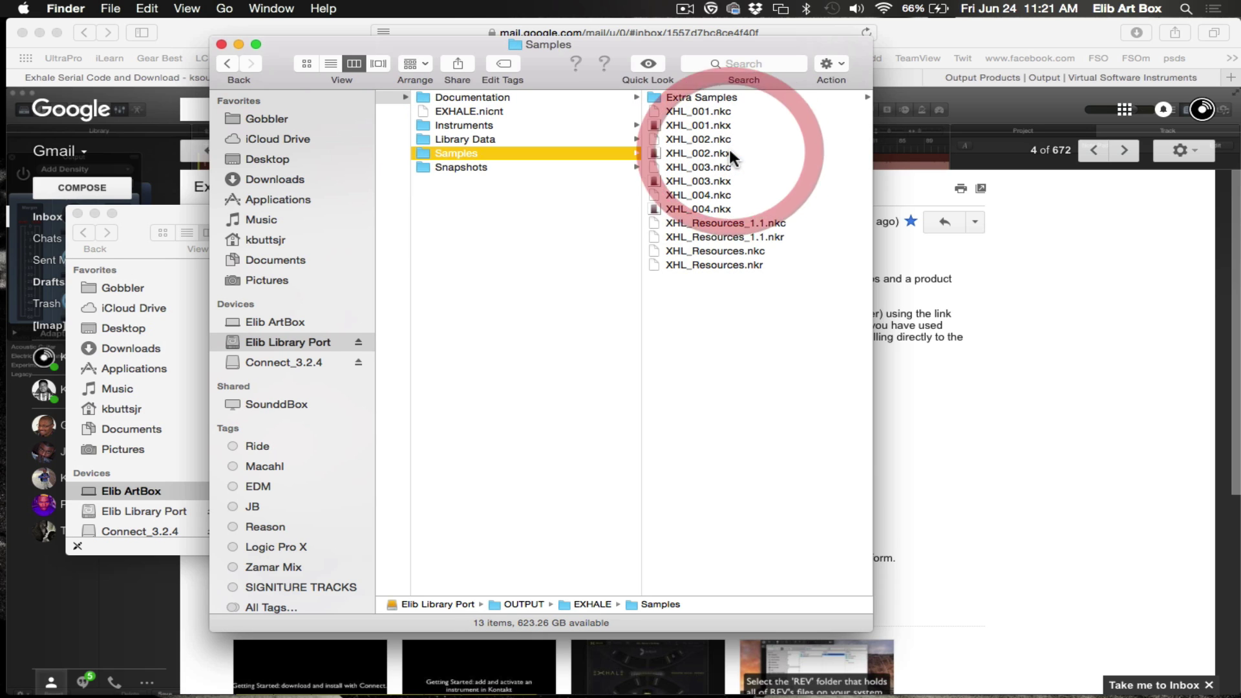
{"action": "left_click", "coordinate": [525, 138]}
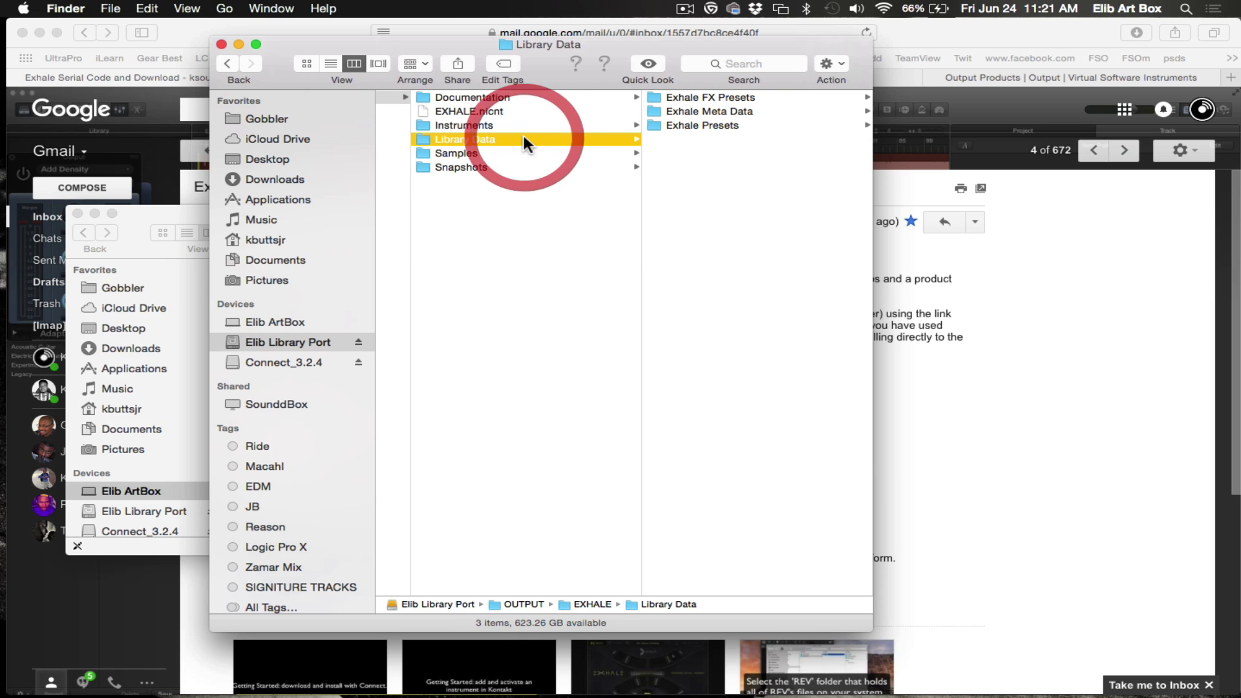
{"action": "left_click", "coordinate": [695, 126]}
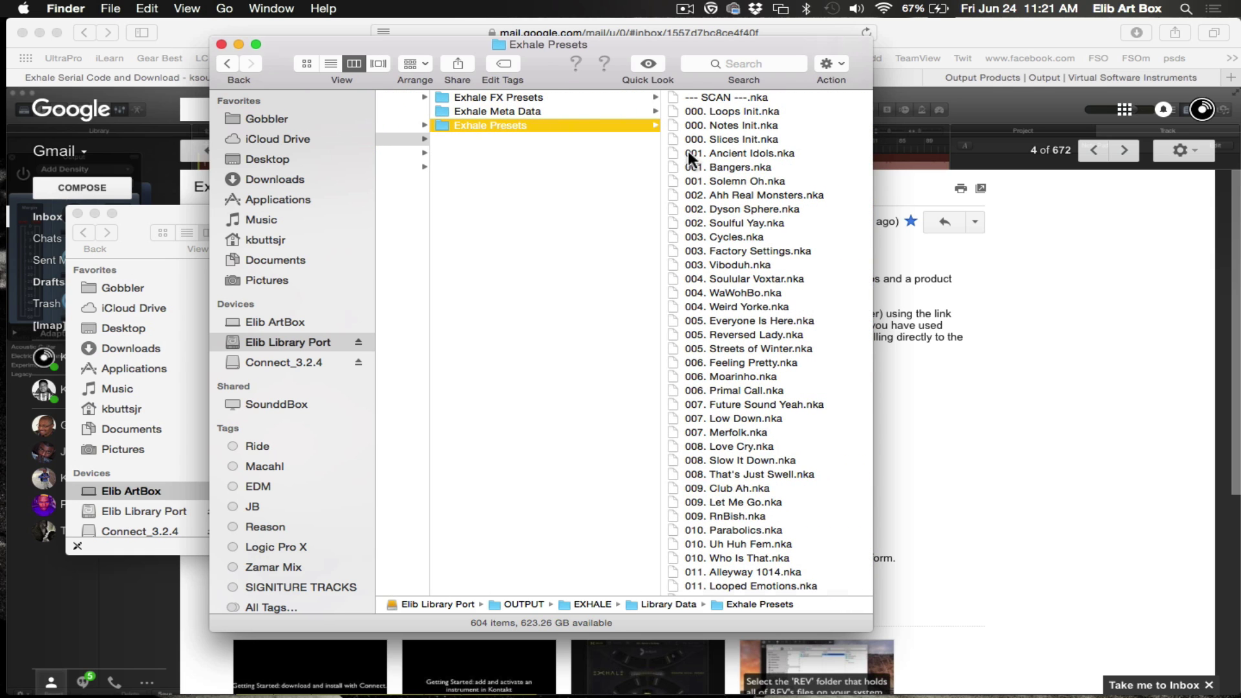
{"action": "scroll", "coordinate": [753, 157], "scroll_direction": "down", "scroll_amount": 10}
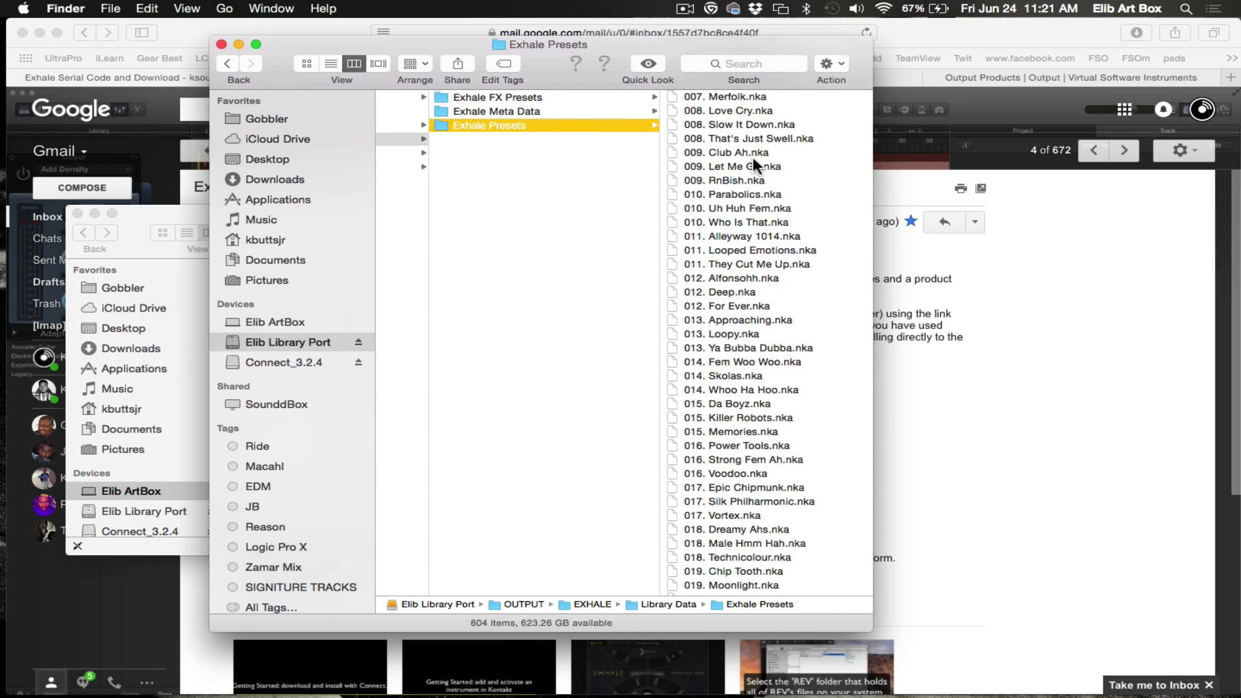
{"action": "scroll", "coordinate": [756, 420], "scroll_direction": "down", "scroll_amount": 15}
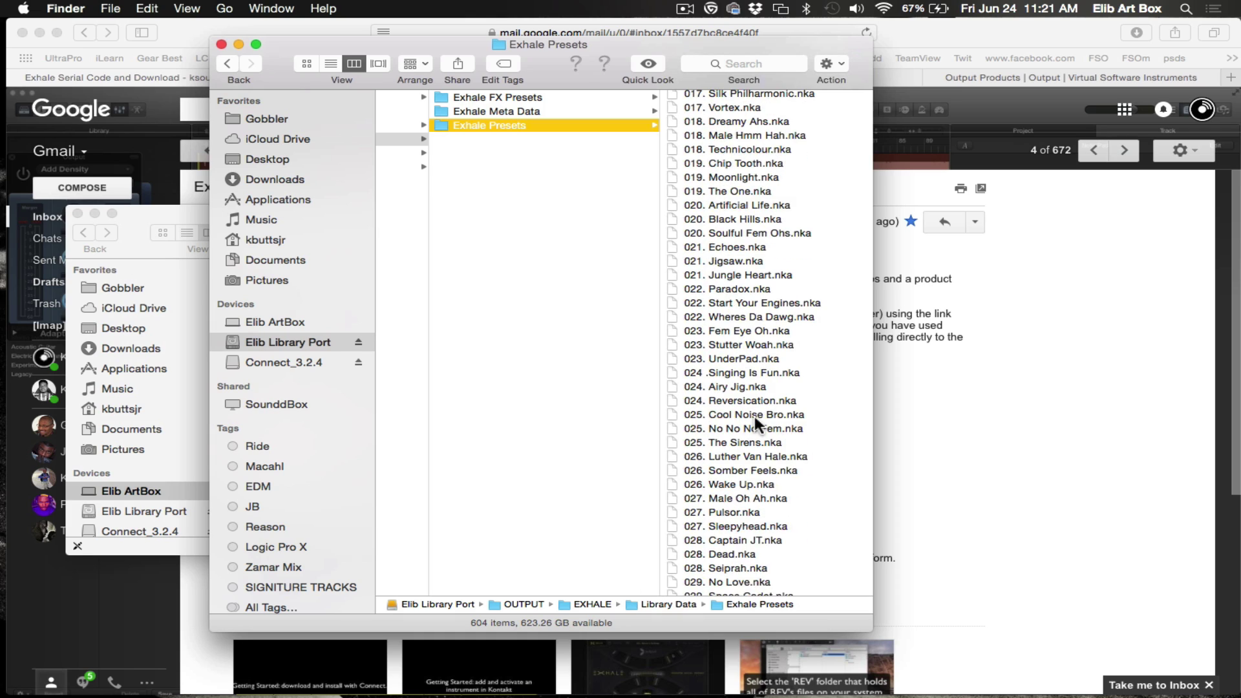
{"action": "scroll", "coordinate": [755, 420], "scroll_direction": "down", "scroll_amount": 15}
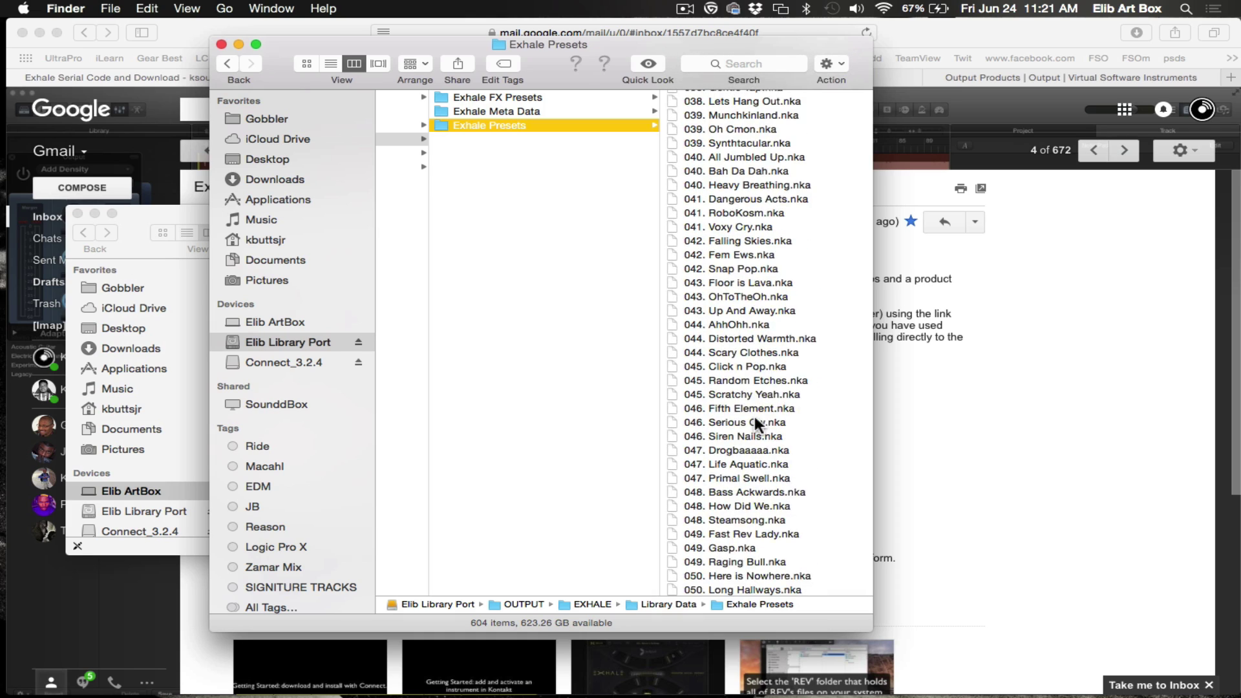
{"action": "scroll", "coordinate": [755, 420], "scroll_direction": "down", "scroll_amount": 15}
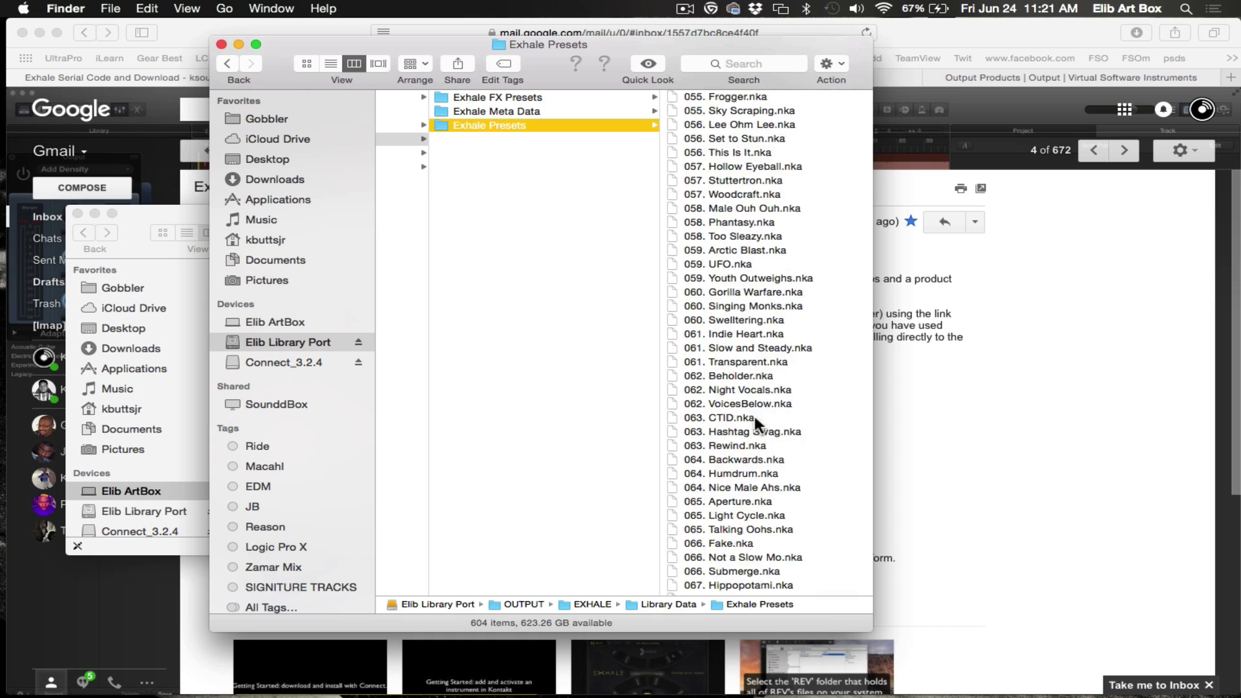
{"action": "scroll", "coordinate": [755, 417], "scroll_direction": "down", "scroll_amount": 15}
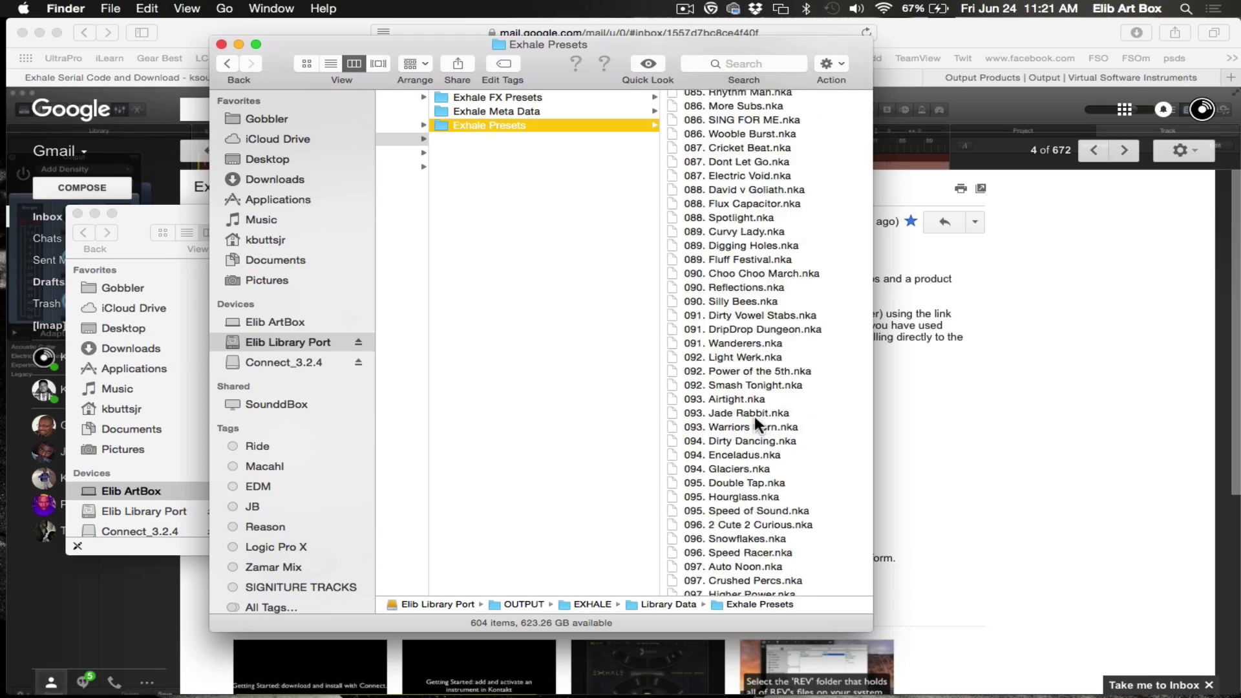
{"action": "scroll", "coordinate": [754, 417], "scroll_direction": "down", "scroll_amount": 15}
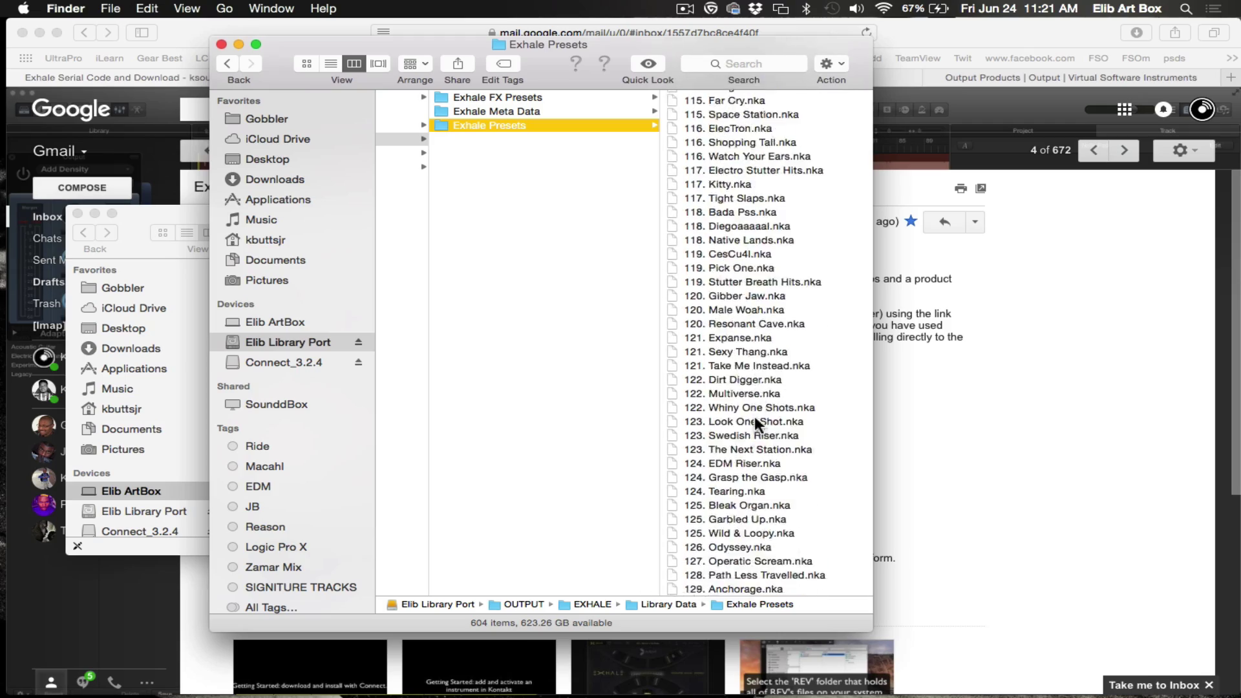
{"action": "scroll", "coordinate": [754, 416], "scroll_direction": "down", "scroll_amount": 20}
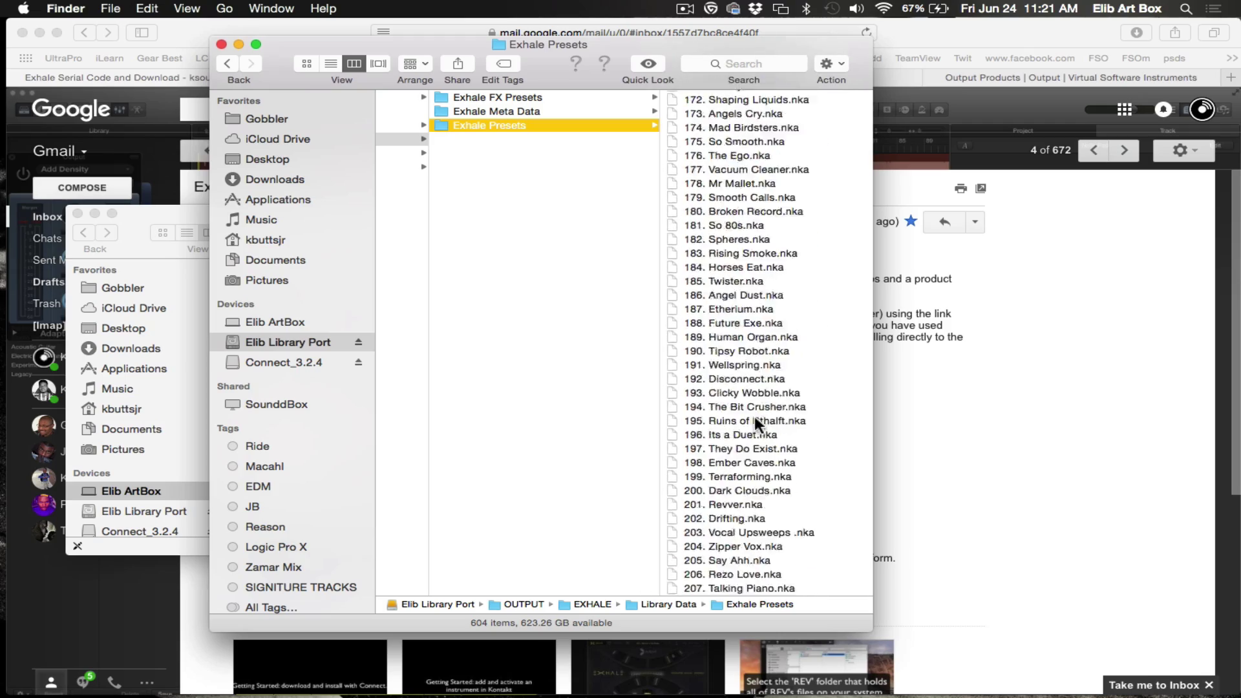
{"action": "scroll", "coordinate": [755, 417], "scroll_direction": "down", "scroll_amount": 10}
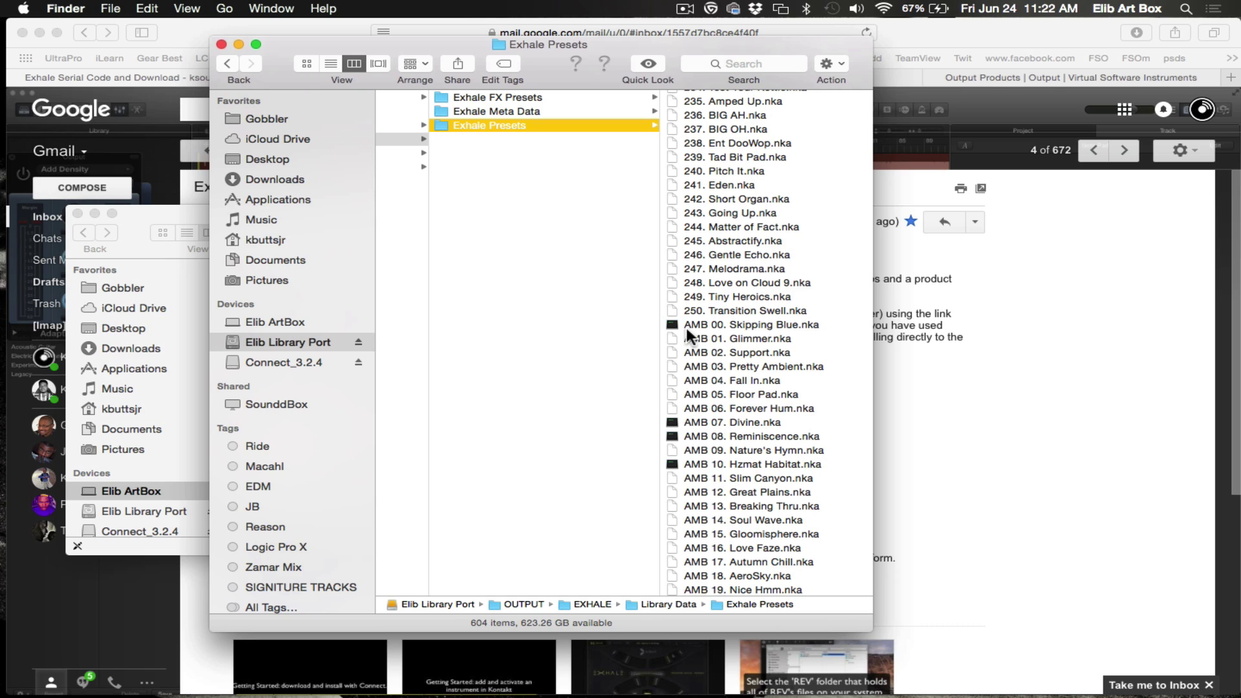
Step: Preview the AMB 00. Skipping Blue preset in the Exhale Presets list
{"action": "left_click", "coordinate": [801, 322]}
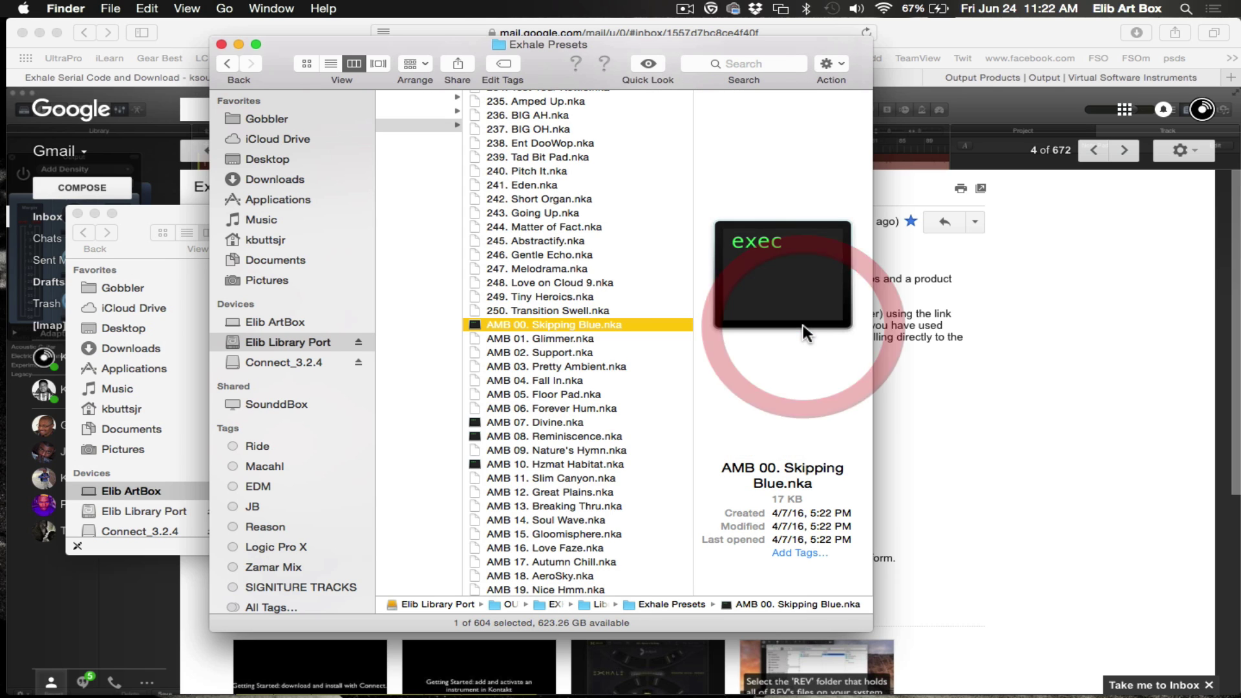
{"action": "scroll", "coordinate": [580, 291], "scroll_direction": "down", "scroll_amount": 15}
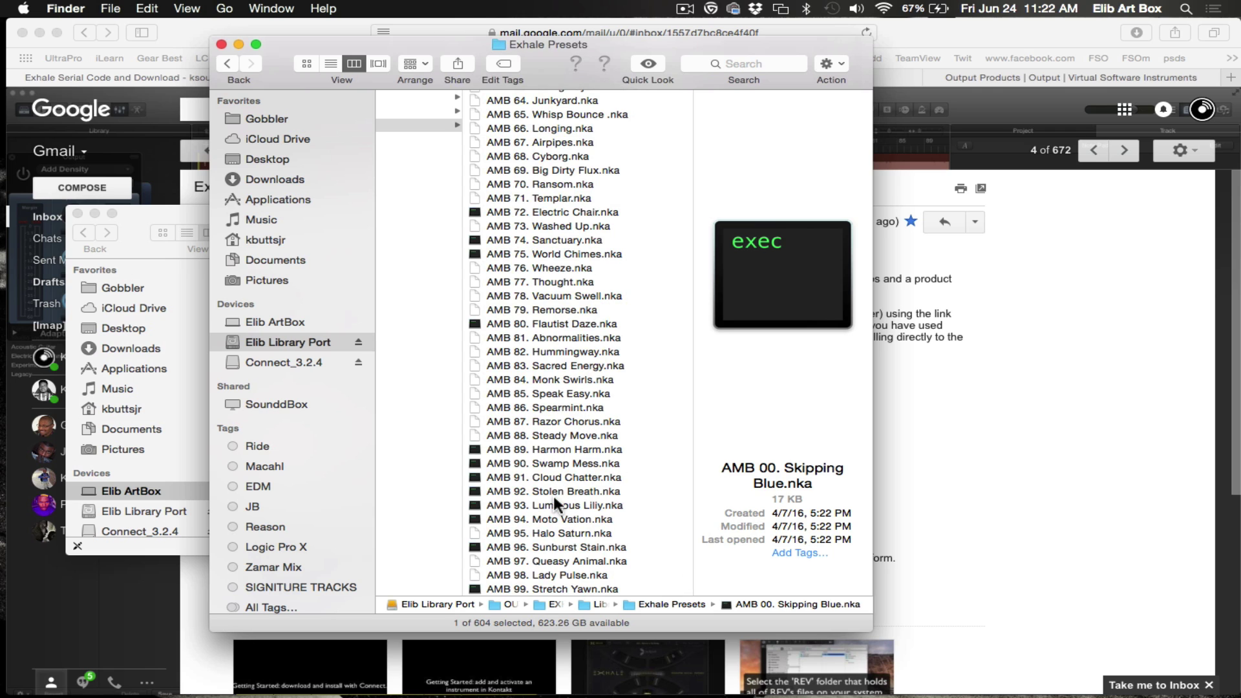
{"action": "scroll", "coordinate": [554, 502], "scroll_direction": "up", "scroll_amount": 10}
{"action": "scroll", "coordinate": [553, 495], "scroll_direction": "up", "scroll_amount": 3}
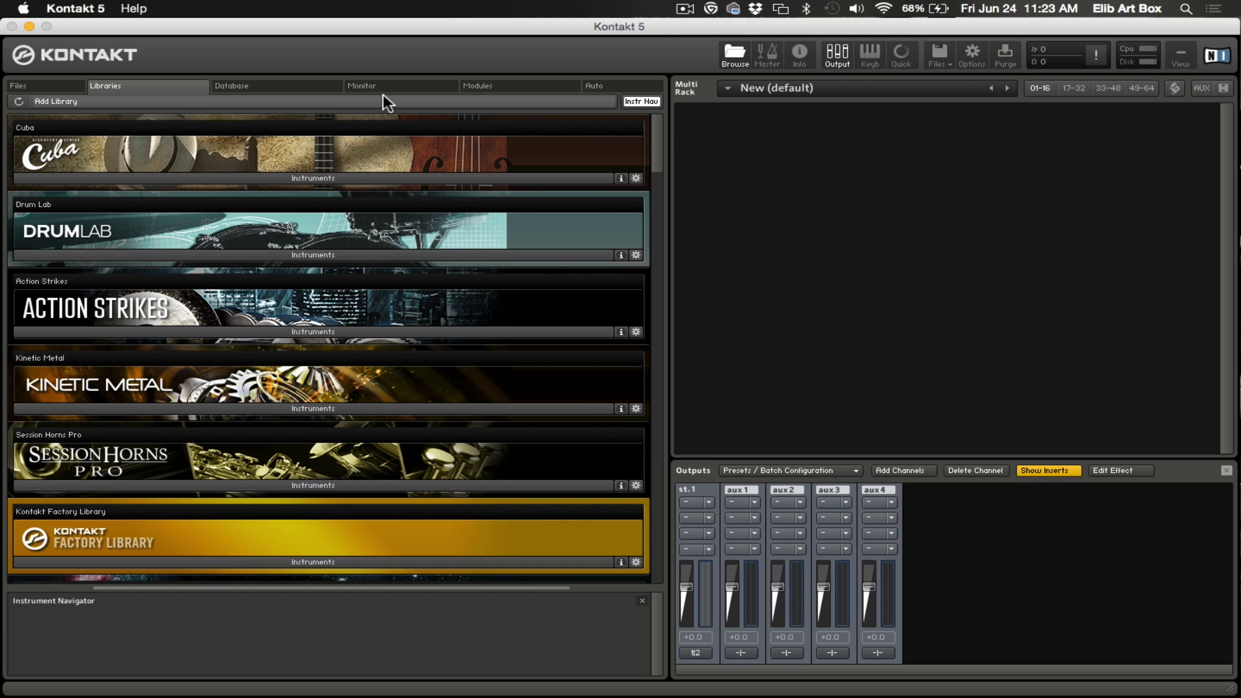
Step: Add a new Kontakt library located at the EXHALE folder inside OUTPUT on Elib Library Port
{"action": "left_click", "coordinate": [72, 100]}
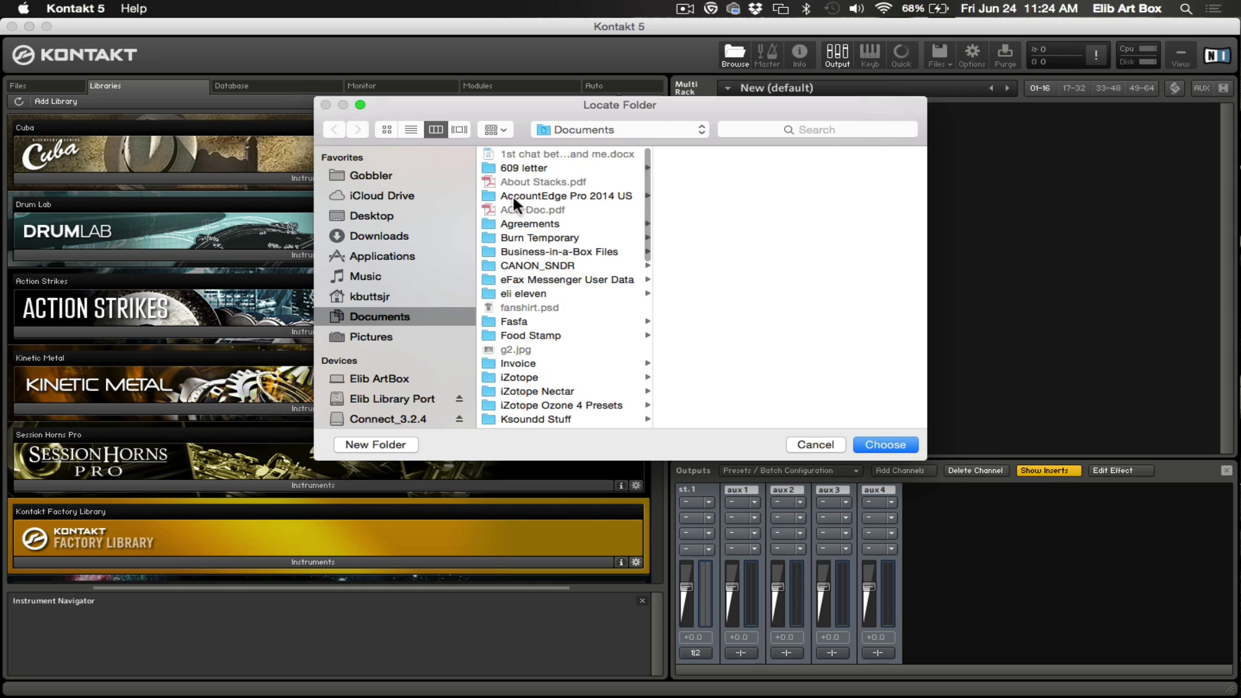
{"action": "scroll", "coordinate": [433, 344], "scroll_direction": "down", "scroll_amount": 2}
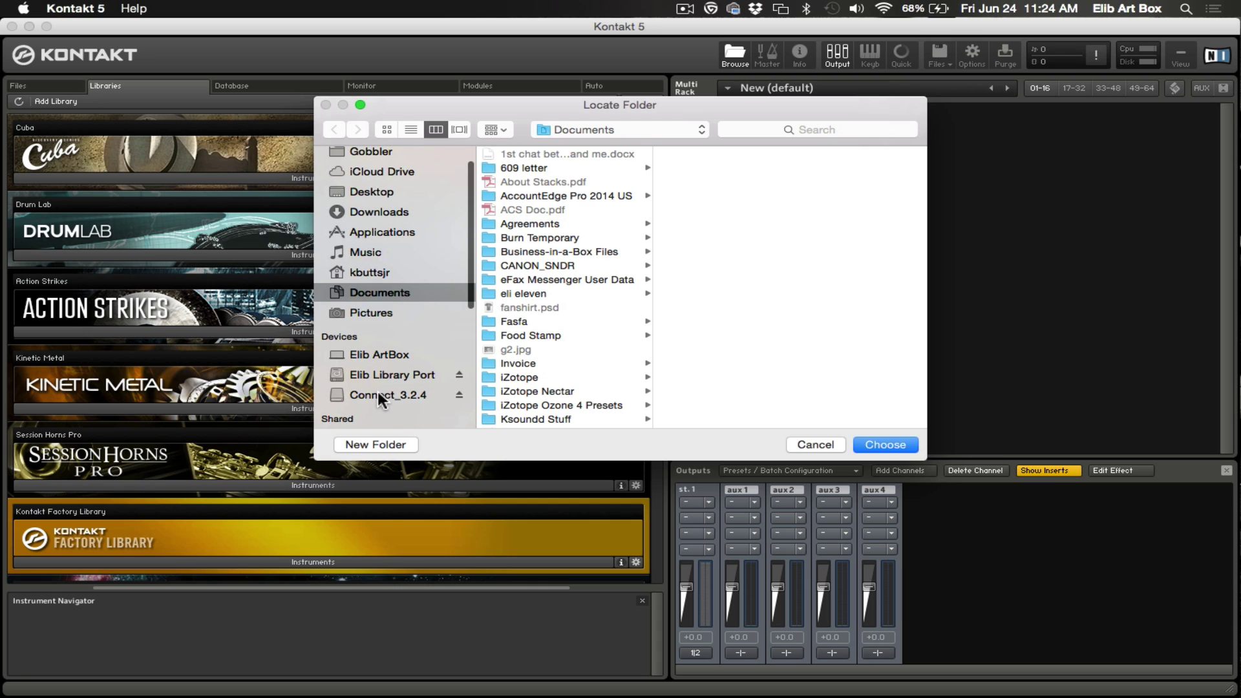
{"action": "left_click", "coordinate": [386, 356]}
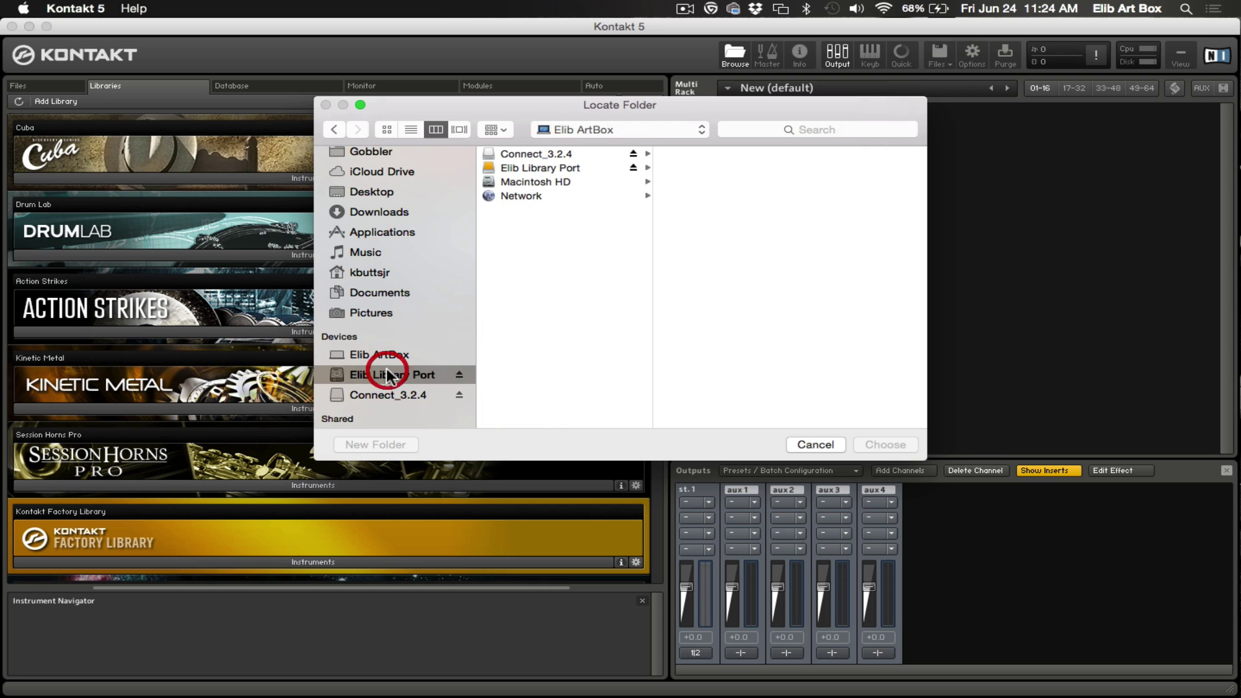
{"action": "left_click", "coordinate": [388, 375]}
{"action": "left_click", "coordinate": [563, 278]}
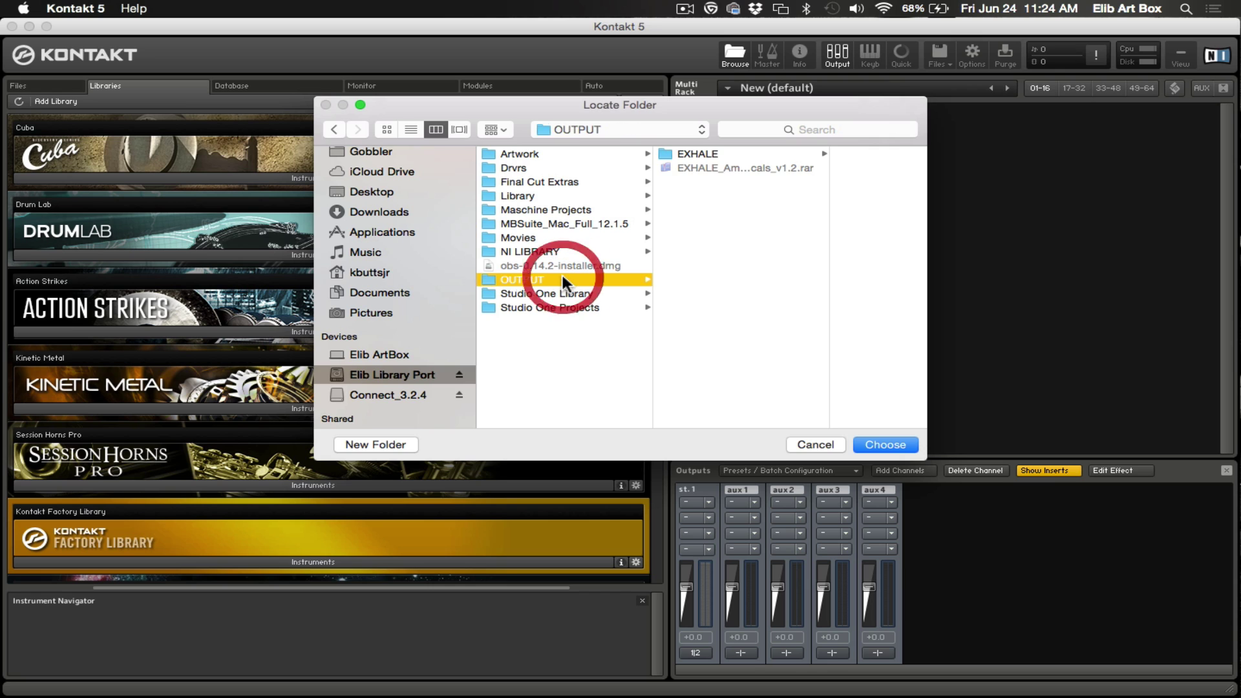
{"action": "left_click", "coordinate": [700, 154]}
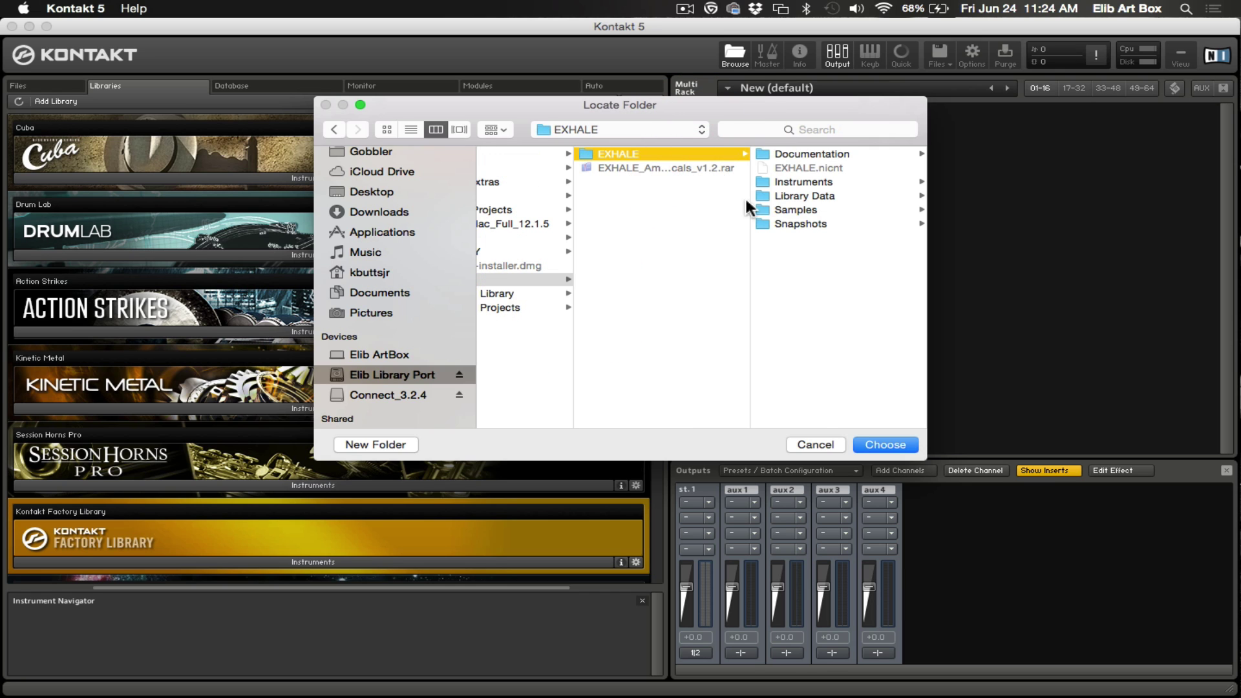
{"action": "left_click", "coordinate": [899, 441]}
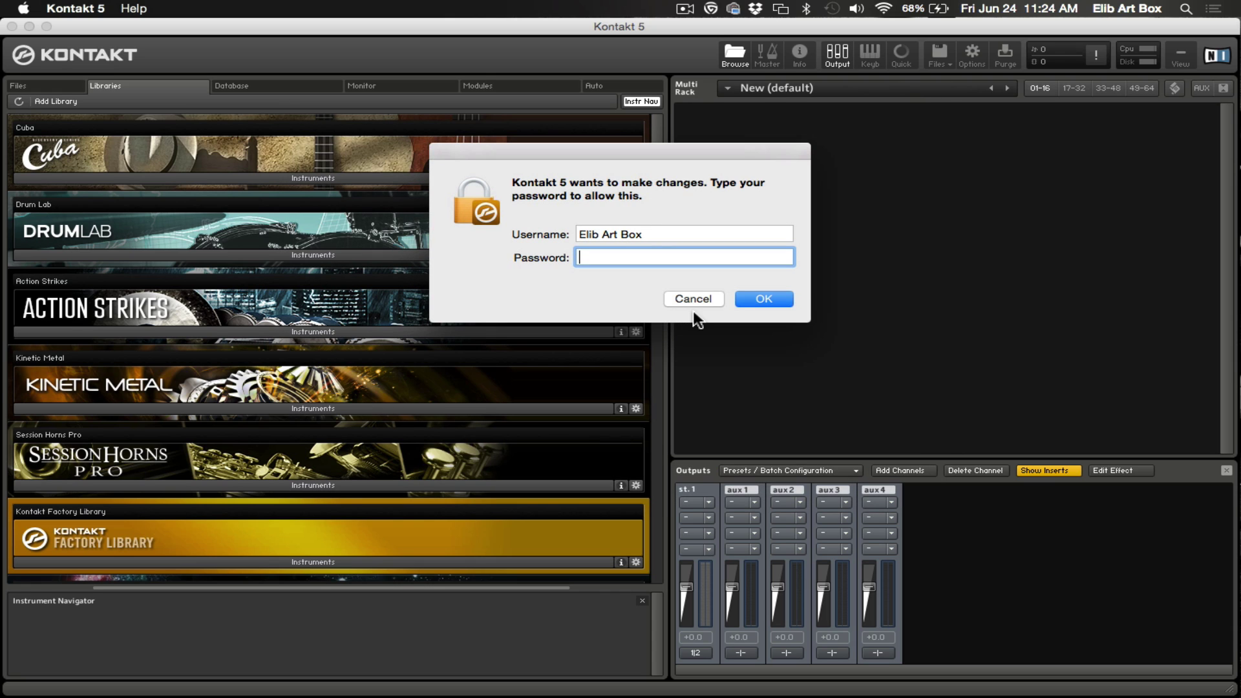
Step: Enter the account password to authorise, then check the Libraries list for EXHALE and its activation prompt
{"action": "type", "text": "••••••••"}
{"action": "key", "text": "Return"}
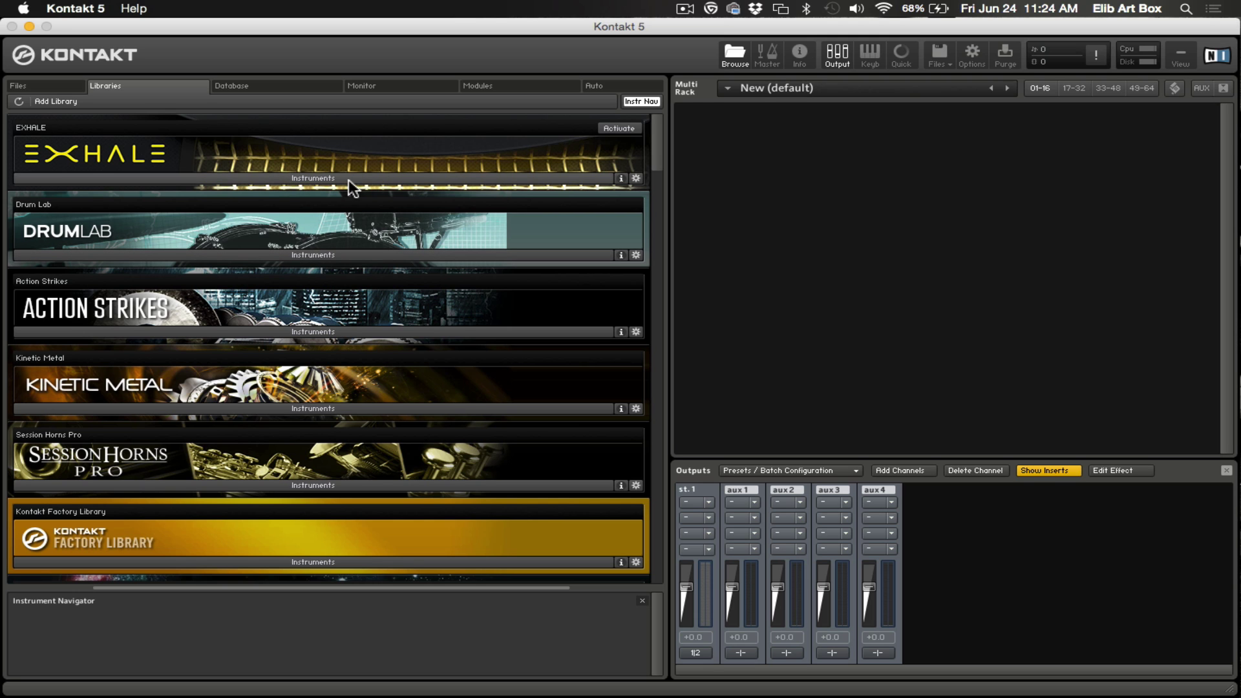
{"action": "scroll", "coordinate": [349, 182], "scroll_direction": "down", "scroll_amount": 1}
{"action": "scroll", "coordinate": [352, 188], "scroll_direction": "down", "scroll_amount": 20}
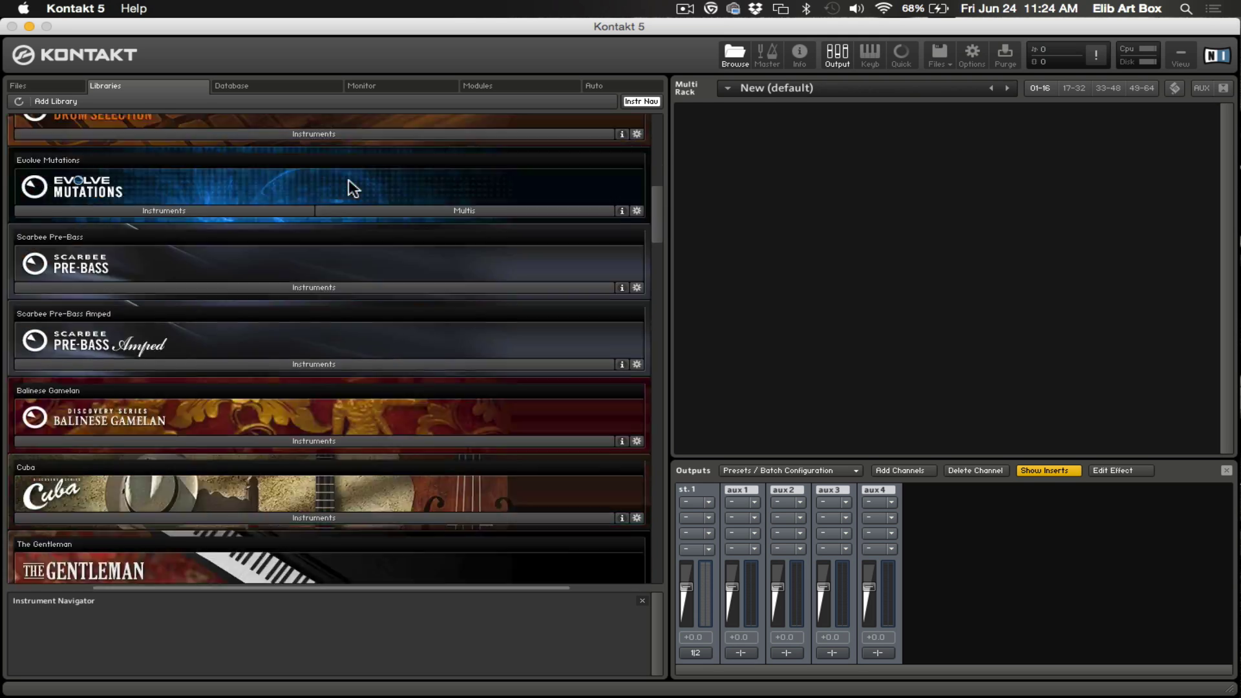
{"action": "scroll", "coordinate": [348, 181], "scroll_direction": "down", "scroll_amount": 20}
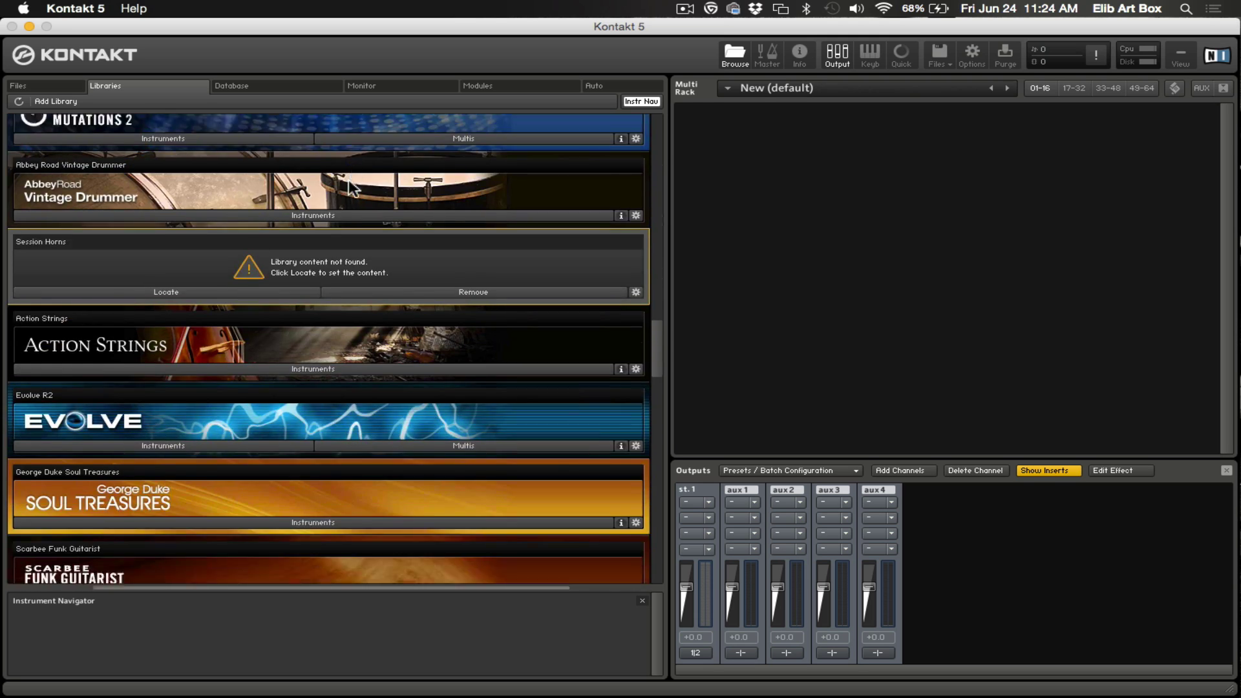
{"action": "scroll", "coordinate": [349, 181], "scroll_direction": "down", "scroll_amount": 10}
{"action": "scroll", "coordinate": [348, 181], "scroll_direction": "up", "scroll_amount": 15}
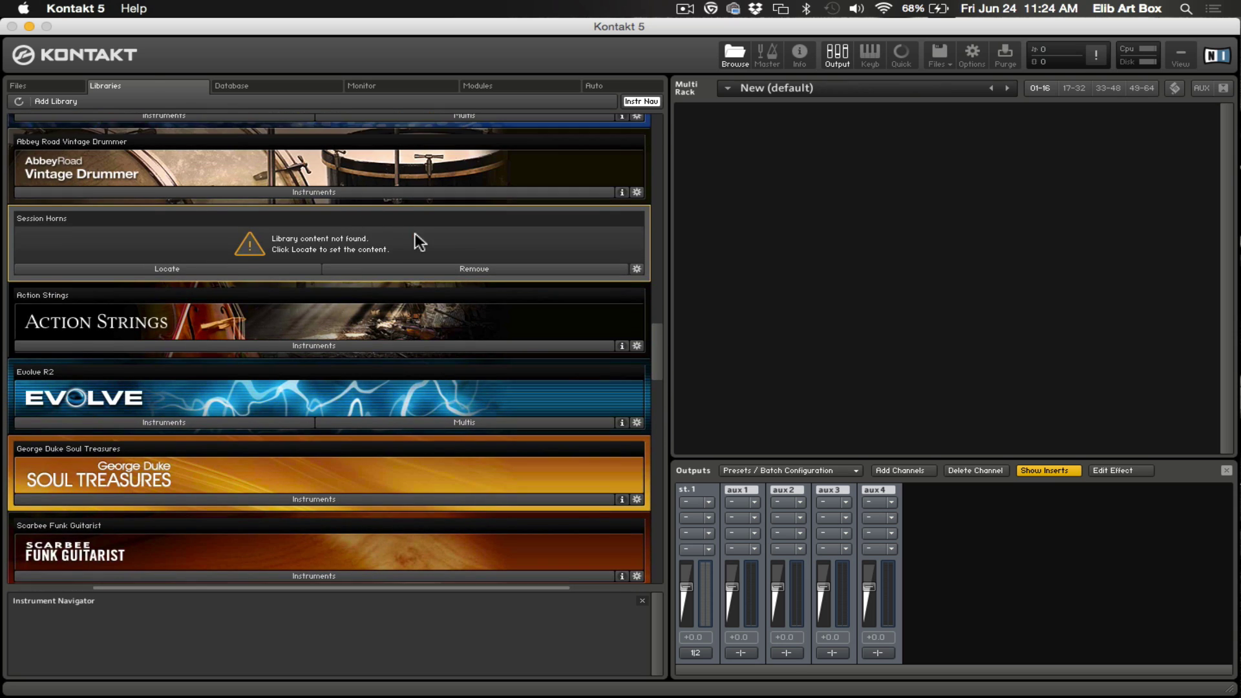
{"action": "left_click", "coordinate": [415, 236]}
{"action": "scroll", "coordinate": [420, 228], "scroll_direction": "up", "scroll_amount": 2}
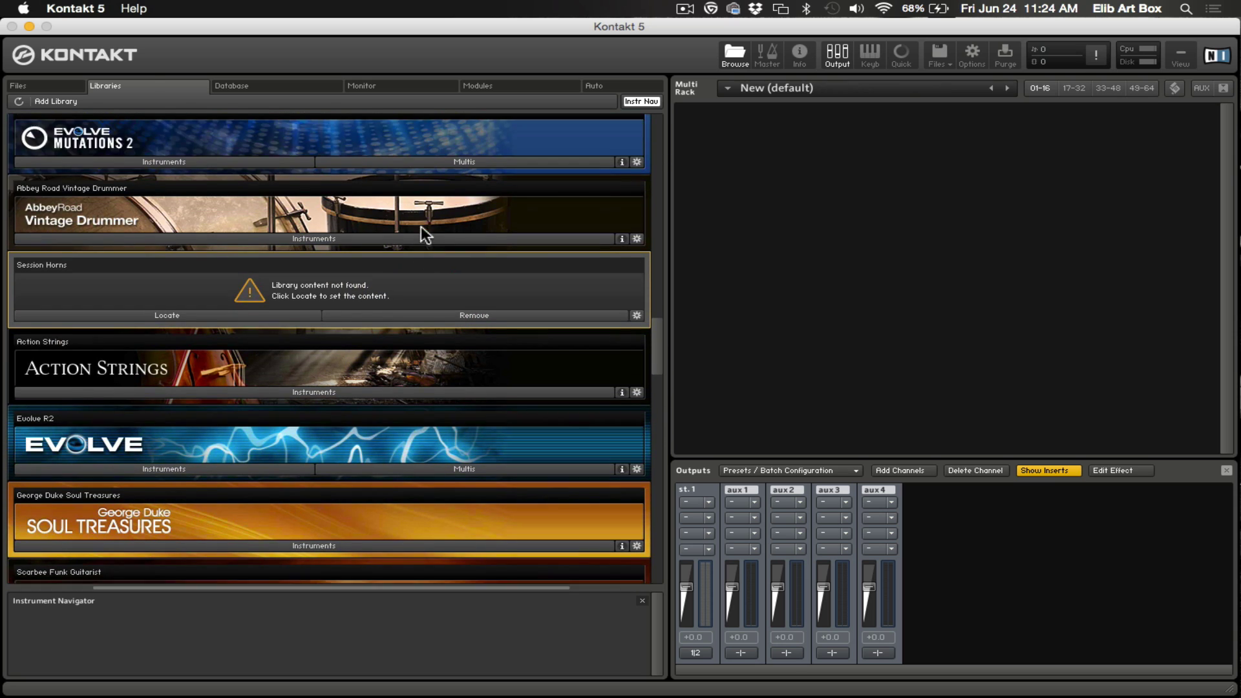
{"action": "left_click", "coordinate": [217, 299]}
{"action": "scroll", "coordinate": [217, 299], "scroll_direction": "up", "scroll_amount": 18}
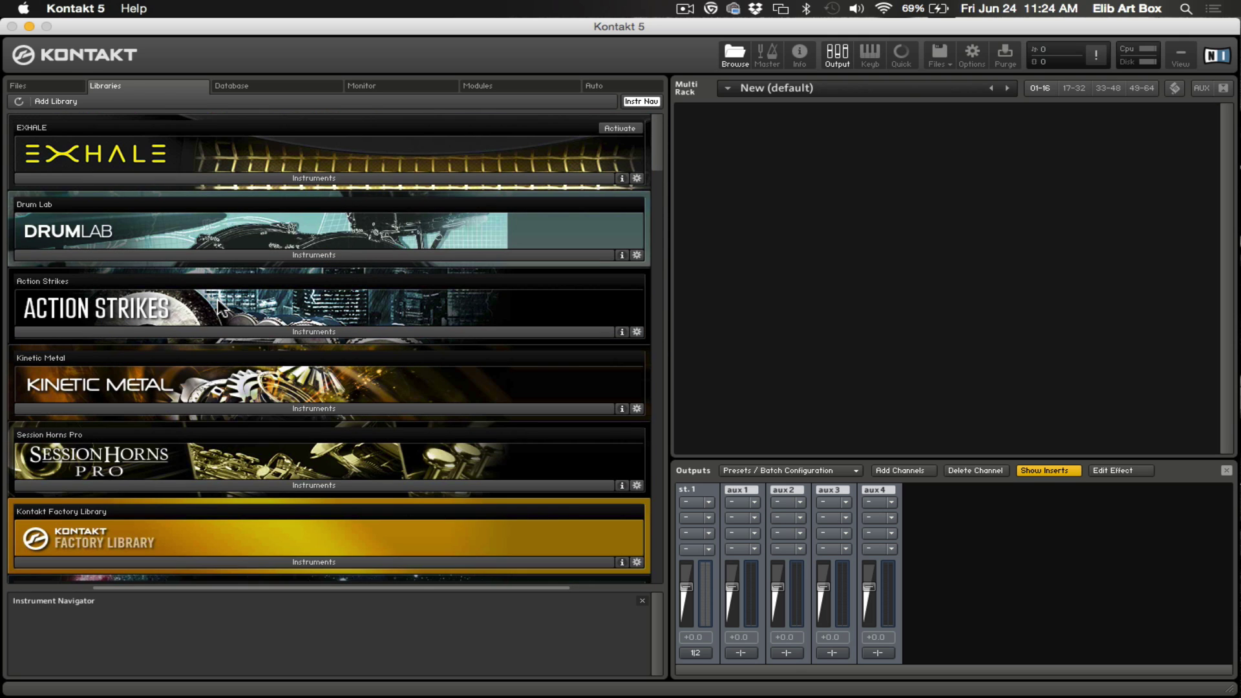
Step: Activate the EXHALE library by entering its serial number
{"action": "left_click", "coordinate": [618, 128]}
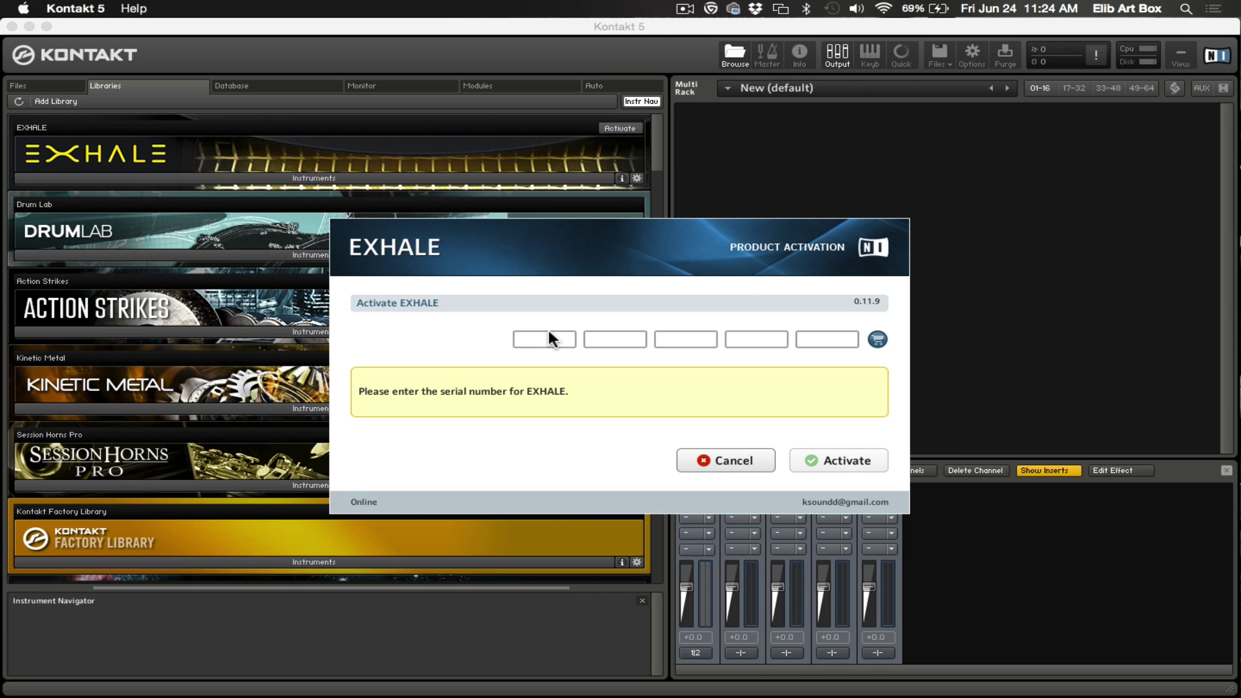
{"action": "left_click", "coordinate": [535, 335]}
{"action": "left_click", "coordinate": [605, 80]}
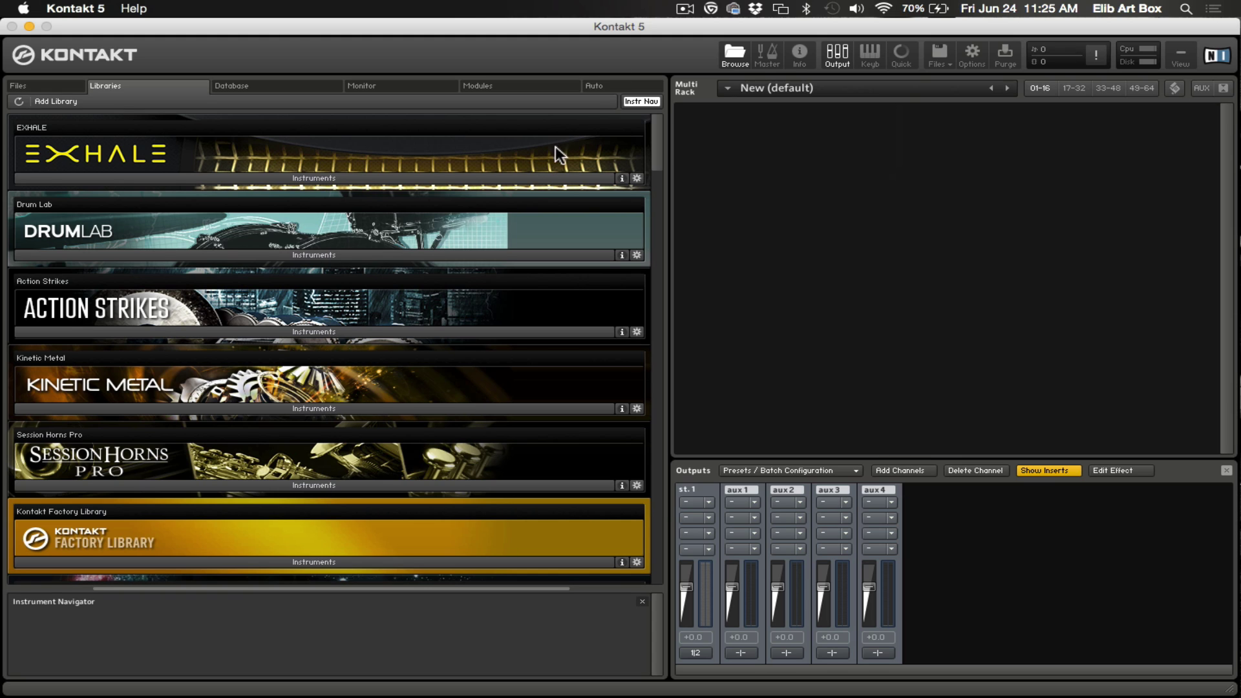
Step: Expand the EXHALE instruments, compare EXHALE.nki with EXHALE - (Legacy).nki, and select the Legacy one
{"action": "left_click", "coordinate": [382, 180]}
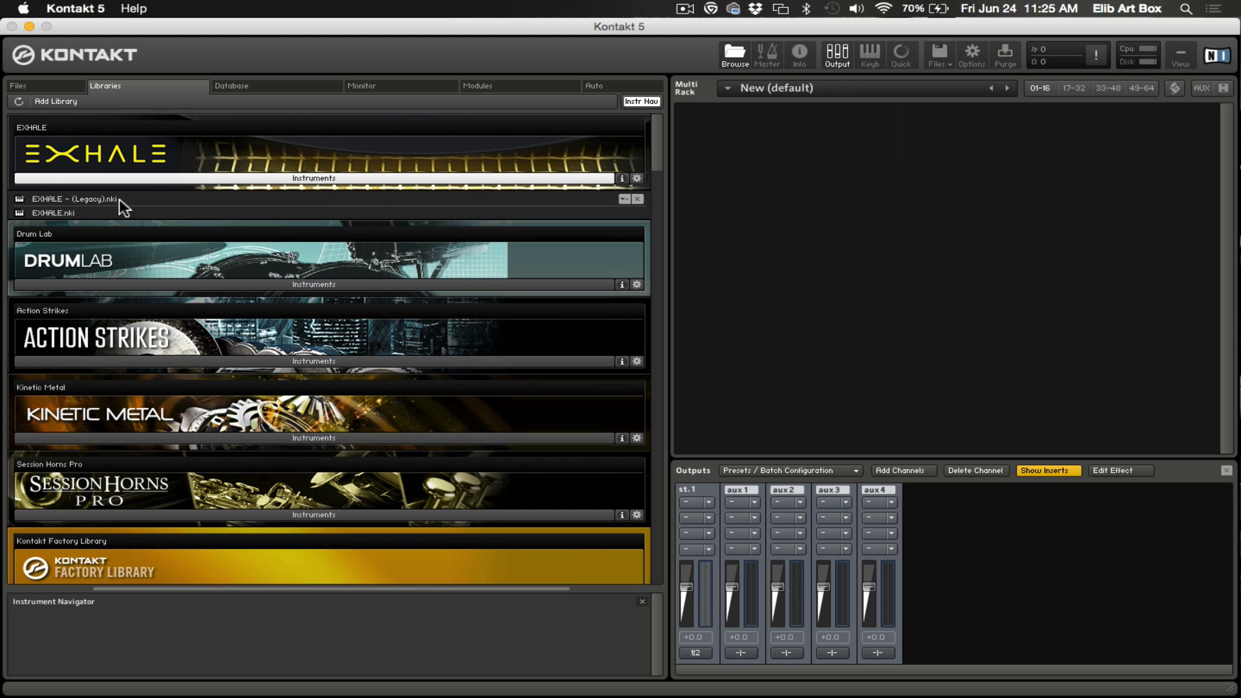
{"action": "left_click", "coordinate": [76, 198]}
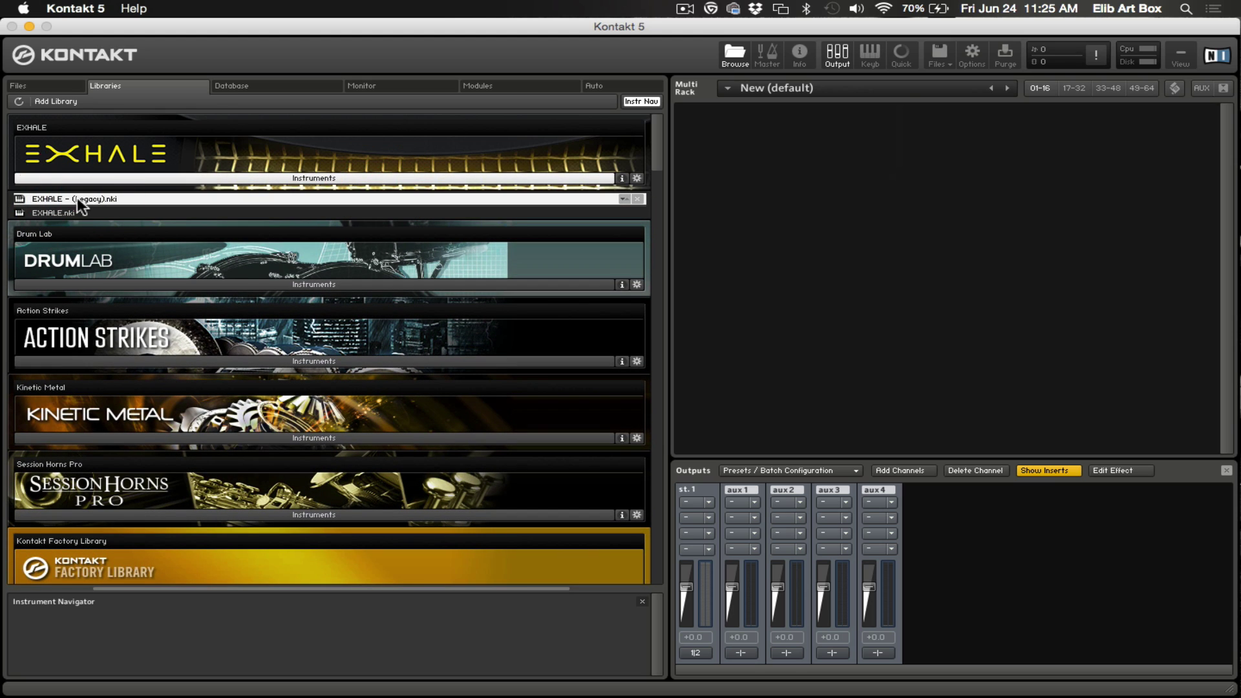
{"action": "left_click", "coordinate": [86, 212]}
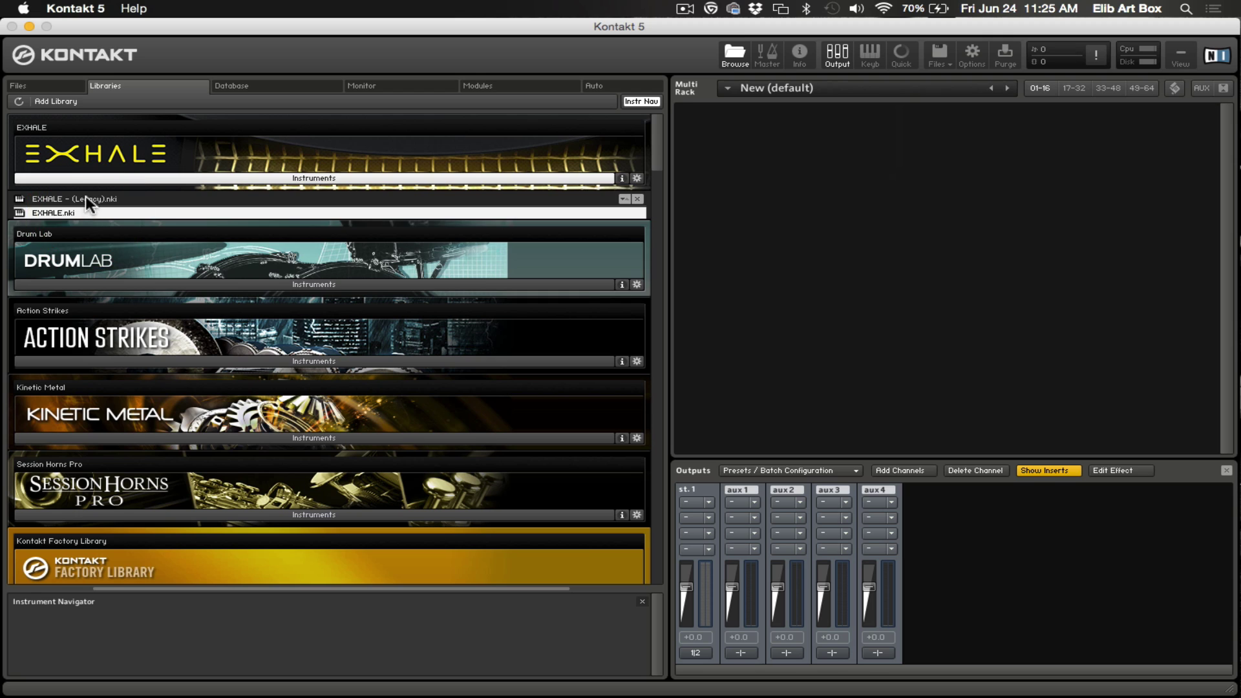
{"action": "left_click", "coordinate": [85, 196]}
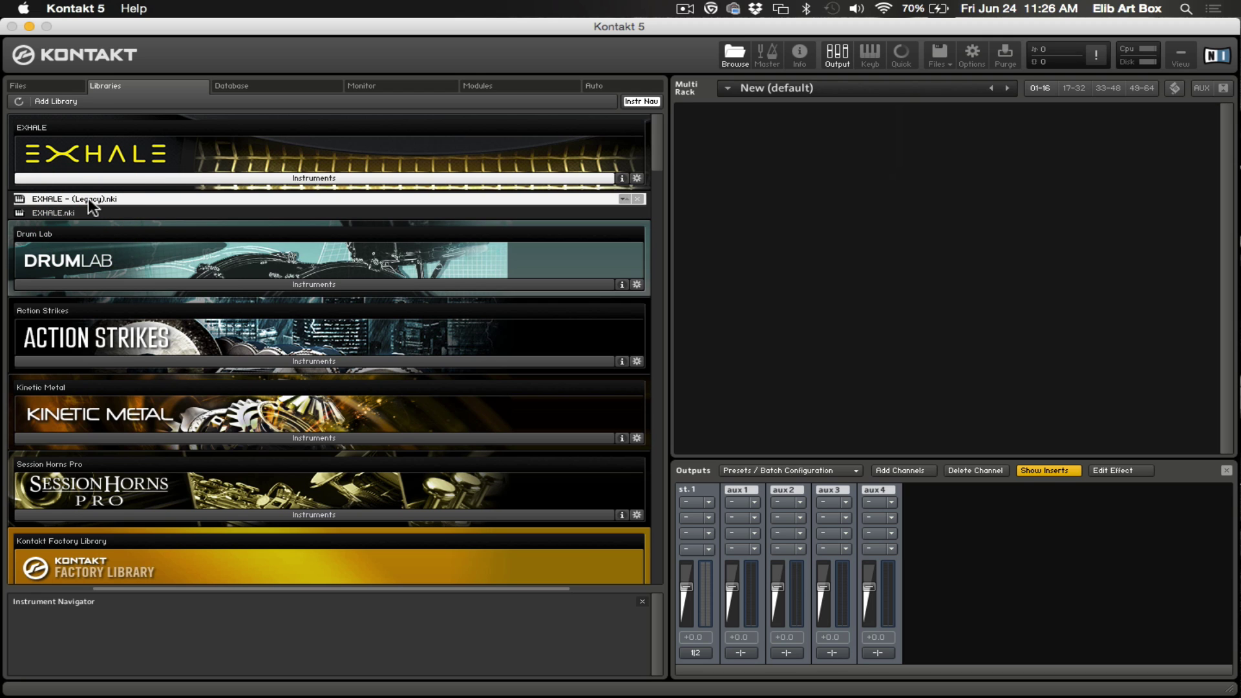
{"action": "left_click", "coordinate": [85, 208]}
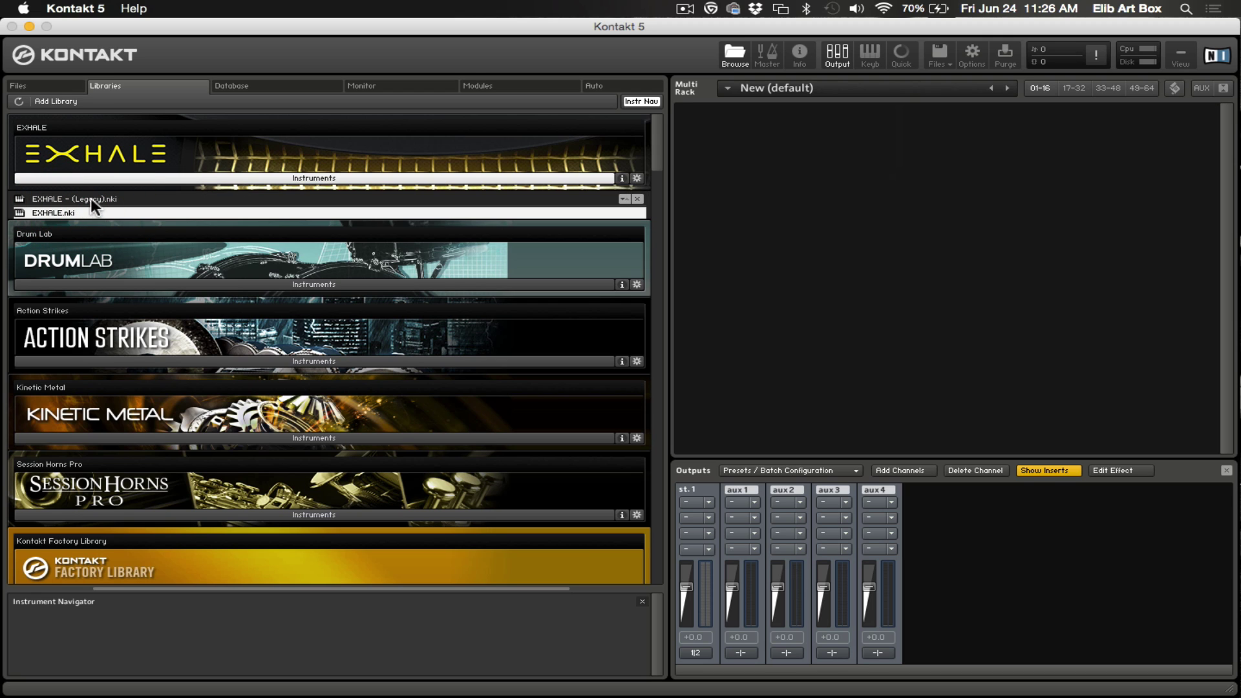
{"action": "left_click", "coordinate": [89, 197]}
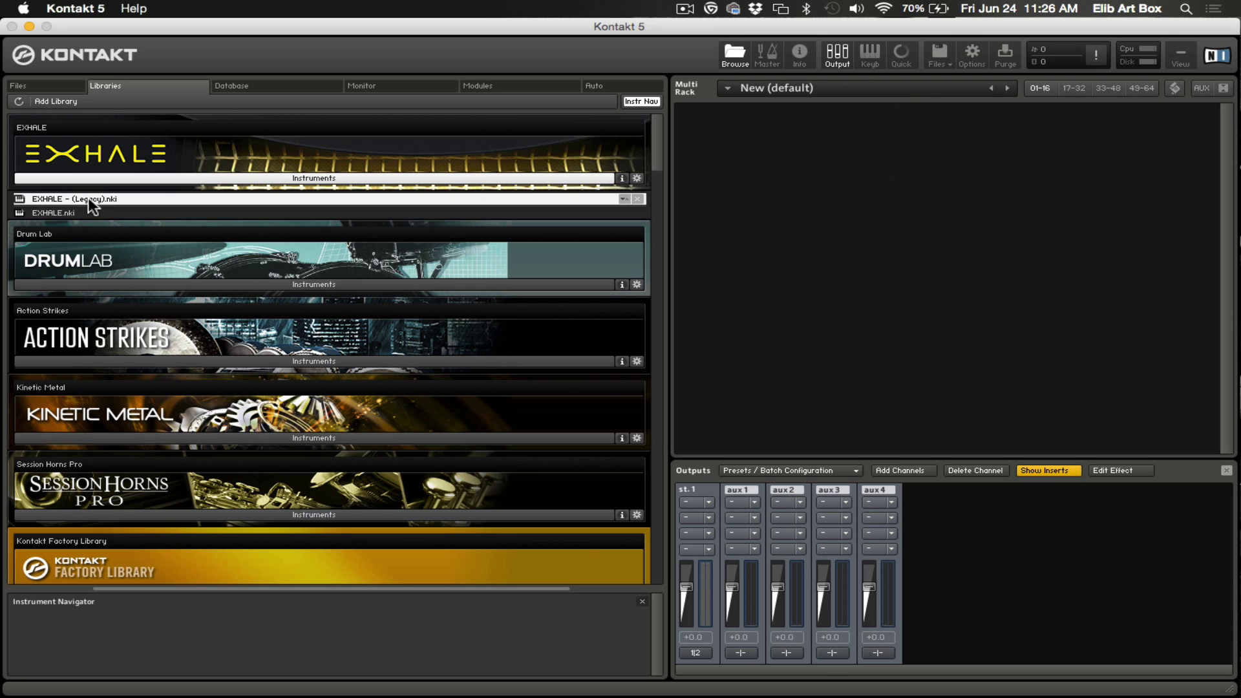
Step: Load EXHALE - (Legacy).nki into the Multi Rack, then toggle its wrench edit view on and off
{"action": "double_click", "coordinate": [86, 199]}
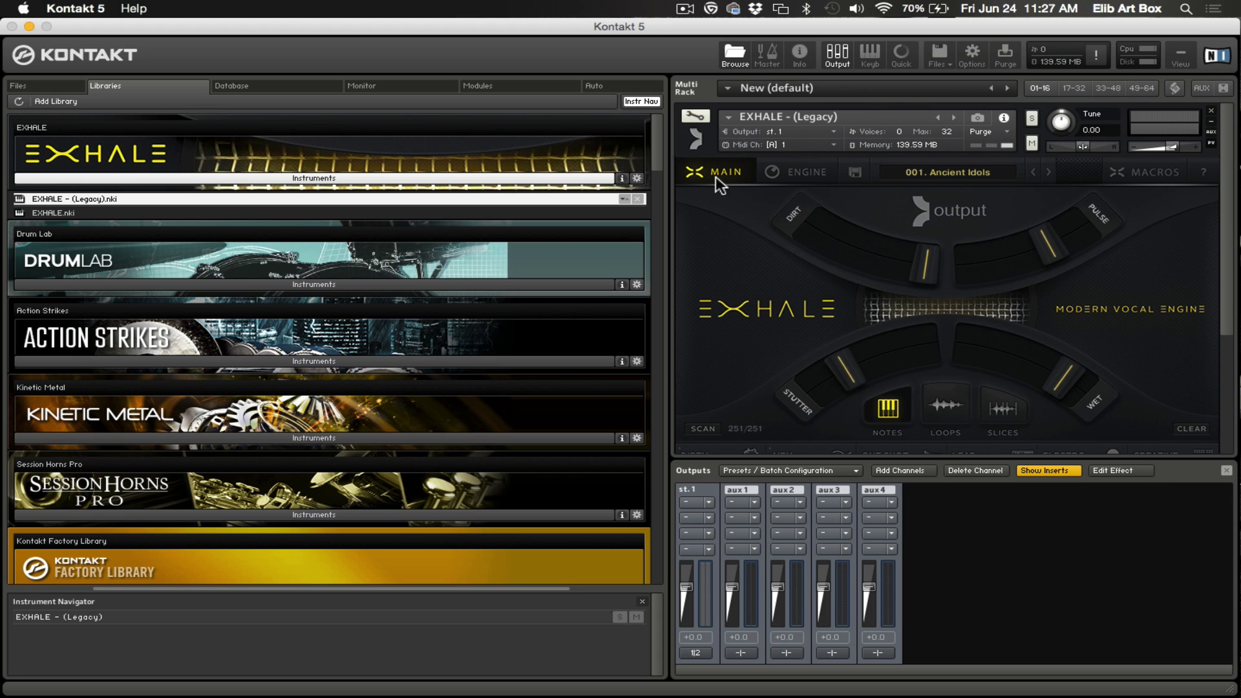
{"action": "left_click", "coordinate": [694, 119]}
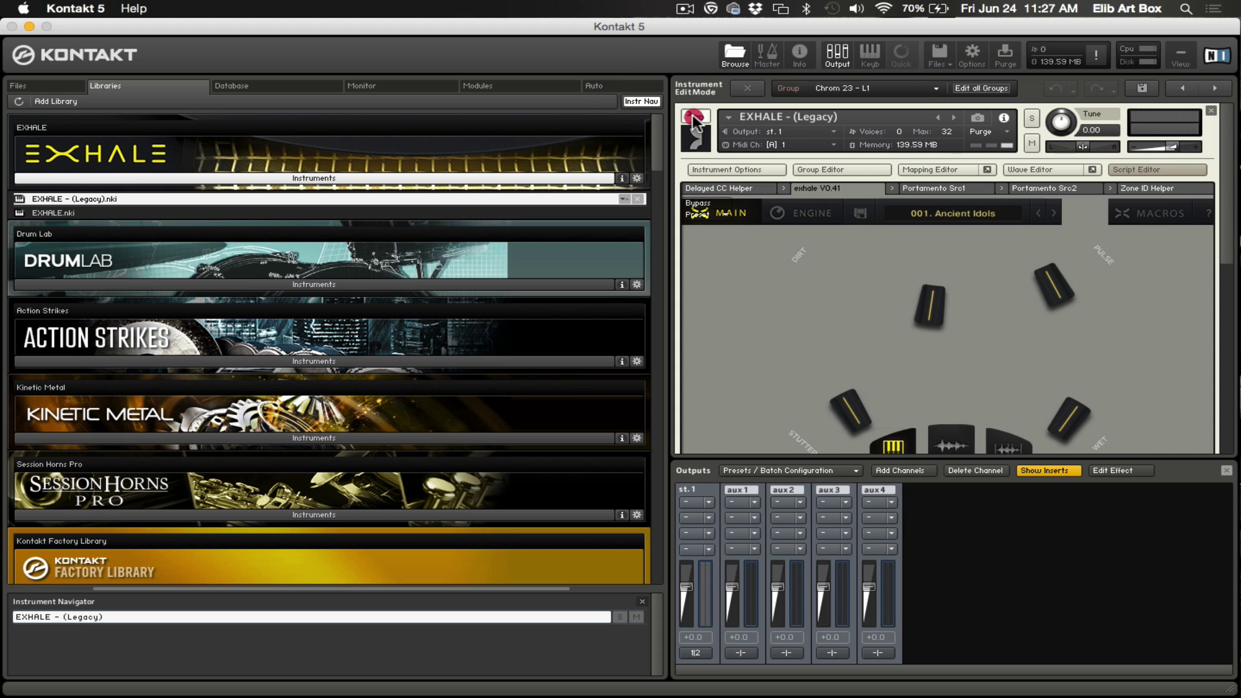
{"action": "left_click", "coordinate": [693, 119]}
{"action": "left_click", "coordinate": [693, 120]}
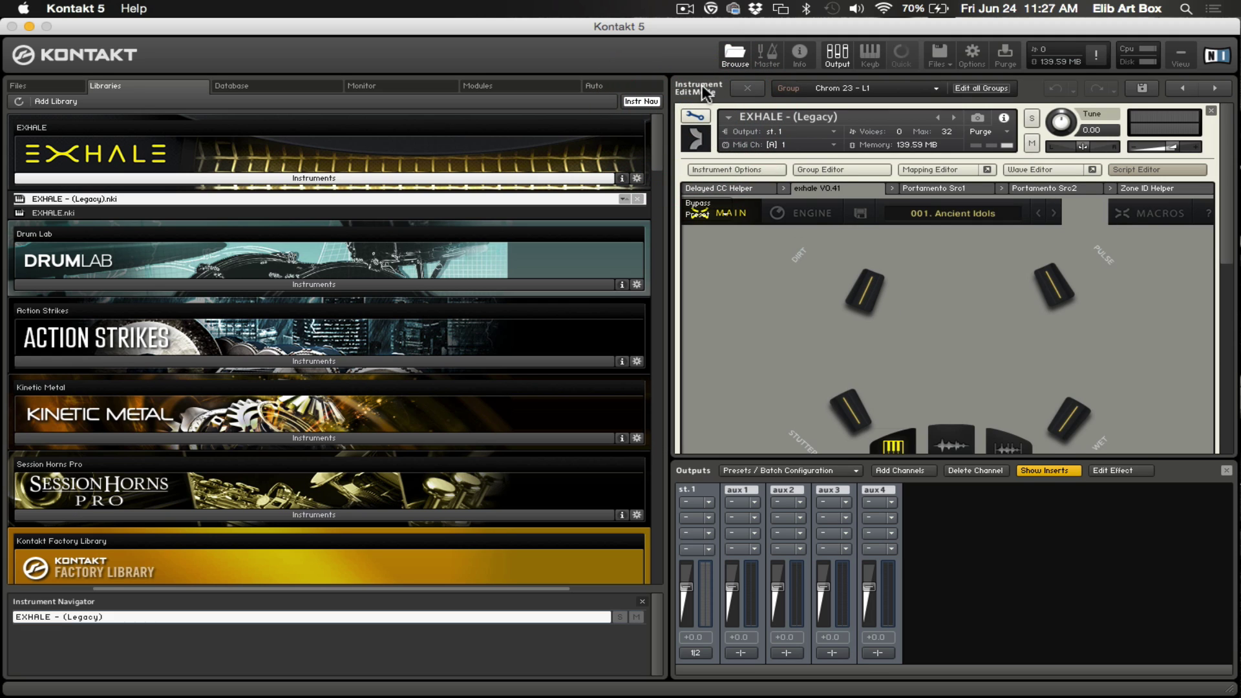
{"action": "left_click", "coordinate": [697, 120]}
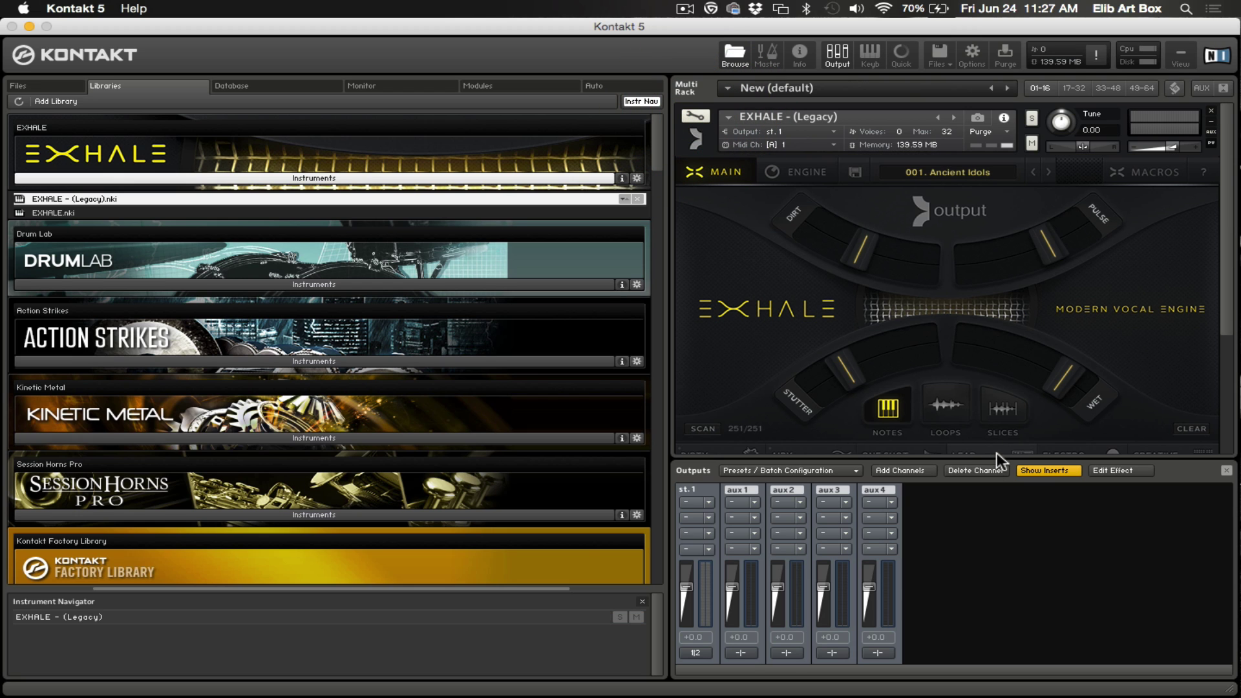
{"action": "scroll", "coordinate": [1069, 328], "scroll_direction": "down", "scroll_amount": 3}
{"action": "scroll", "coordinate": [1070, 328], "scroll_direction": "down", "scroll_amount": 3}
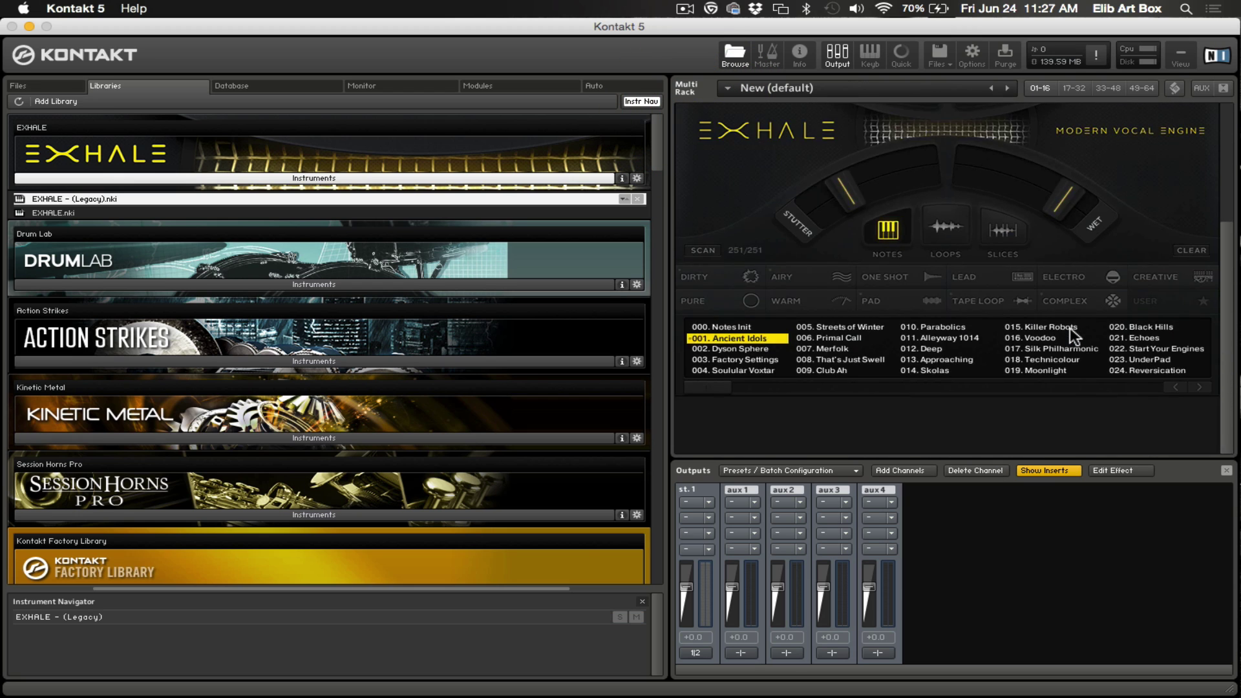
{"action": "scroll", "coordinate": [1069, 327], "scroll_direction": "up", "scroll_amount": 6}
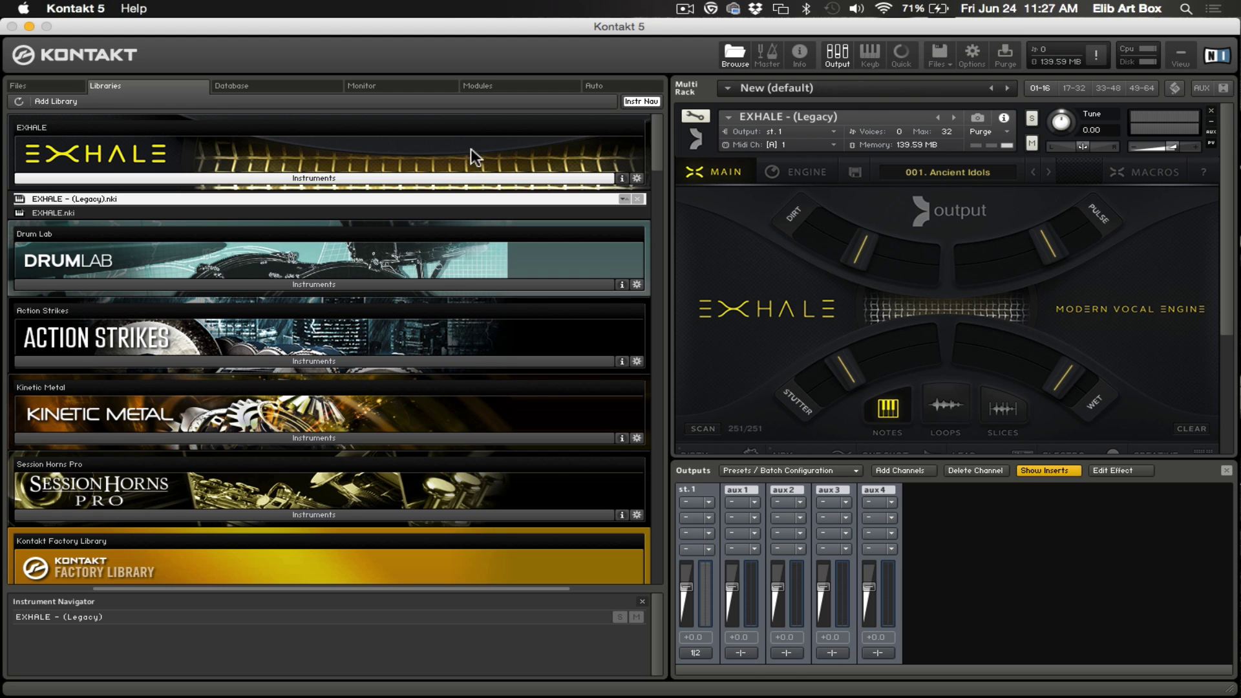
Step: Drag the EXHALE library header down to sit between Action Strikes and Kinetic Metal
{"action": "left_click", "coordinate": [427, 127]}
{"action": "left_click_drag", "start_coordinate": [427, 129], "coordinate": [421, 374]}
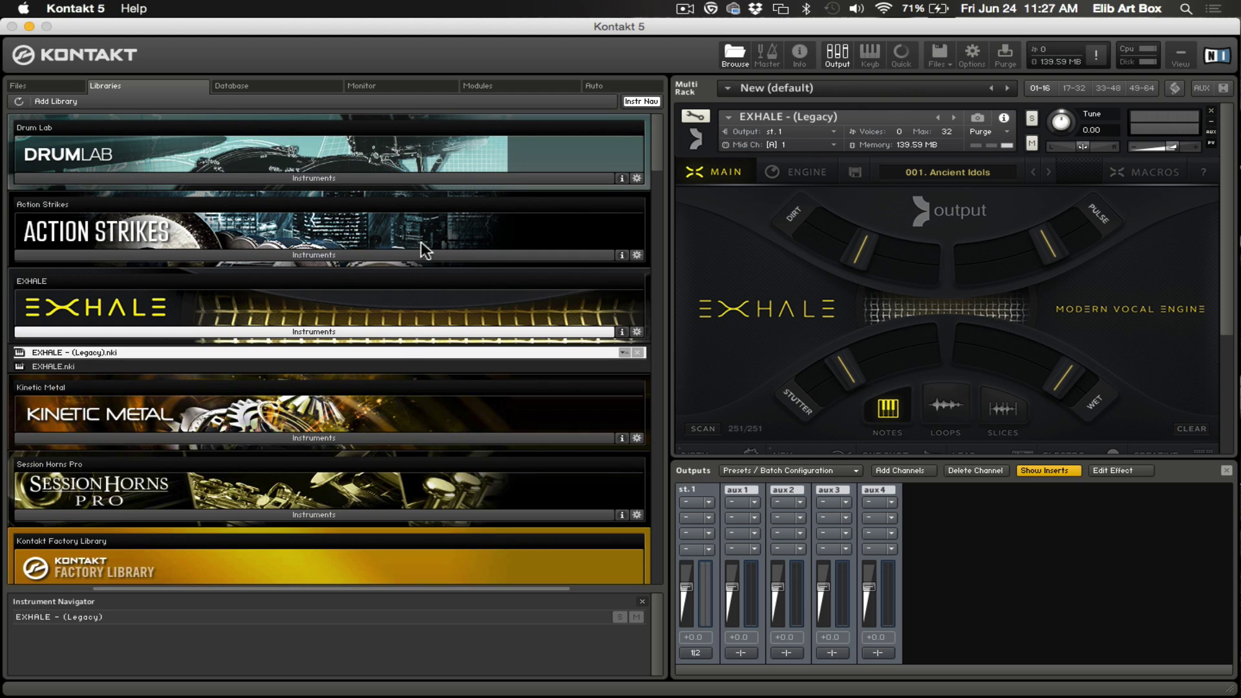